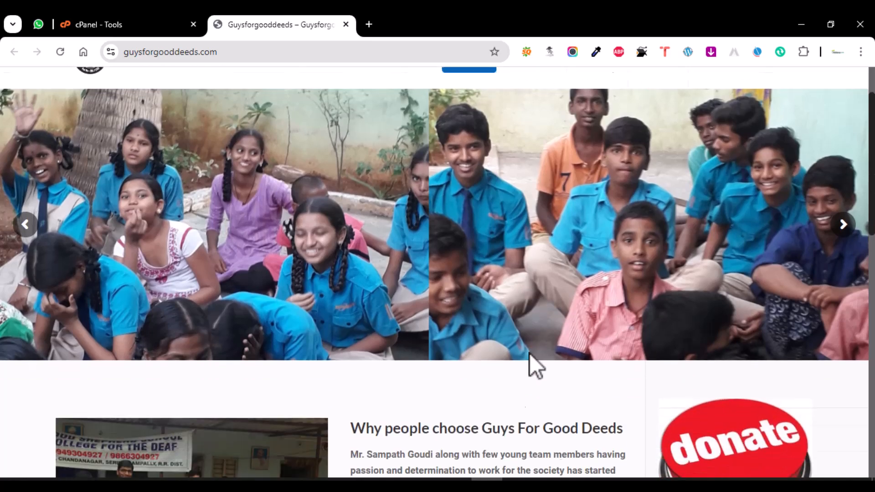
scroll(533, 346, "down", 2)
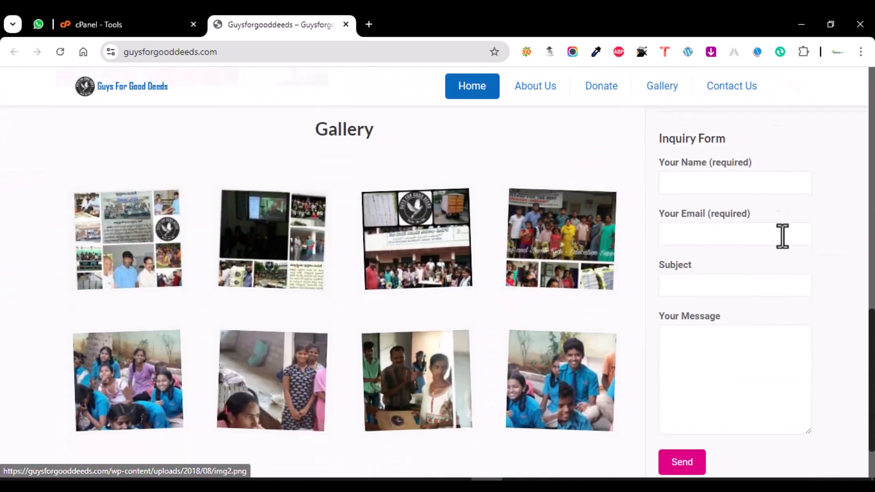
- Fill the Inquiry Form's name, email, subject and message with test values and submit it
left_click(714, 183)
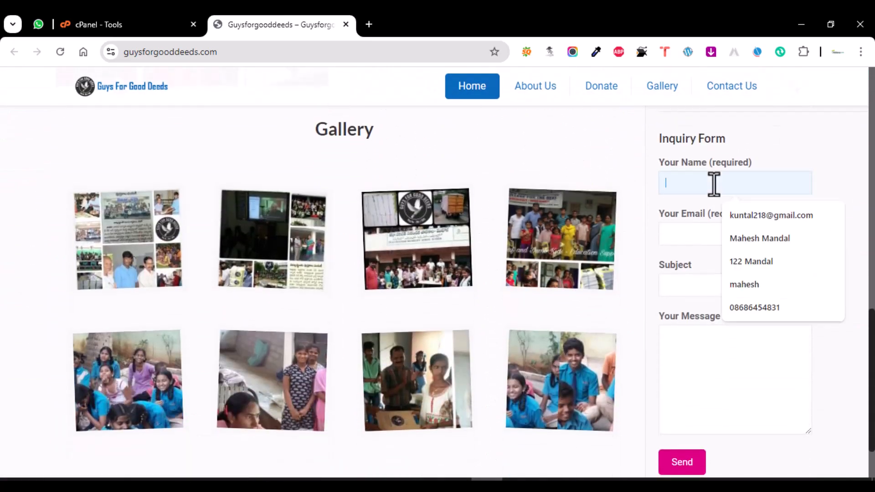
type("name")
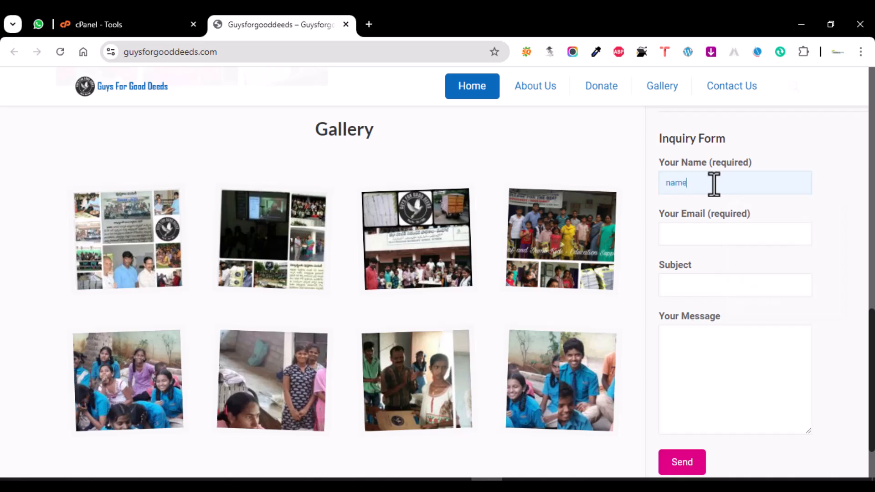
key("Tab")
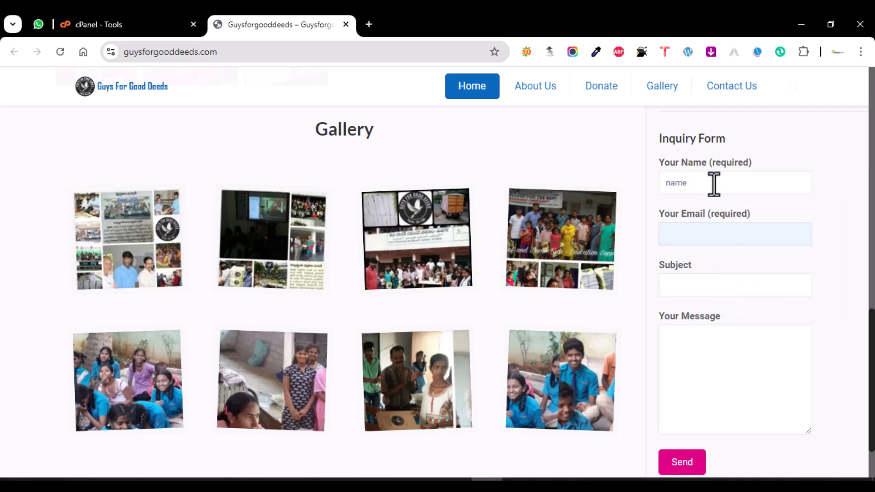
type("test@test.com")
key("Tab")
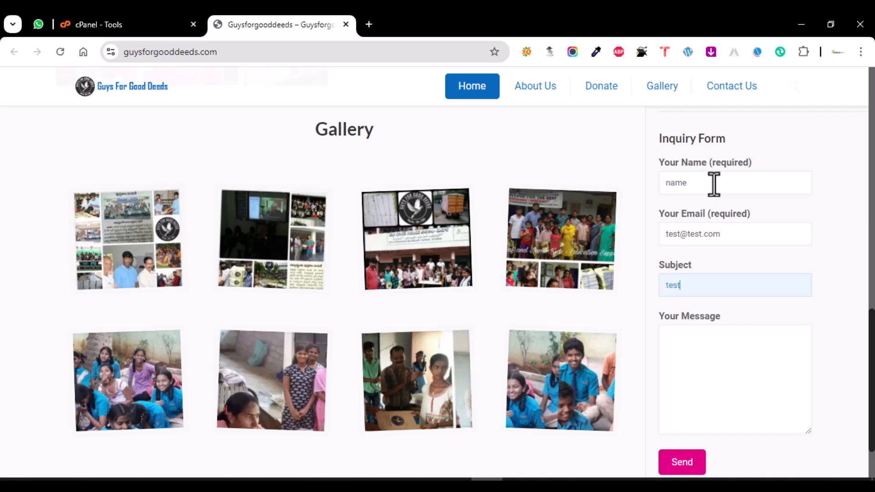
key("Tab")
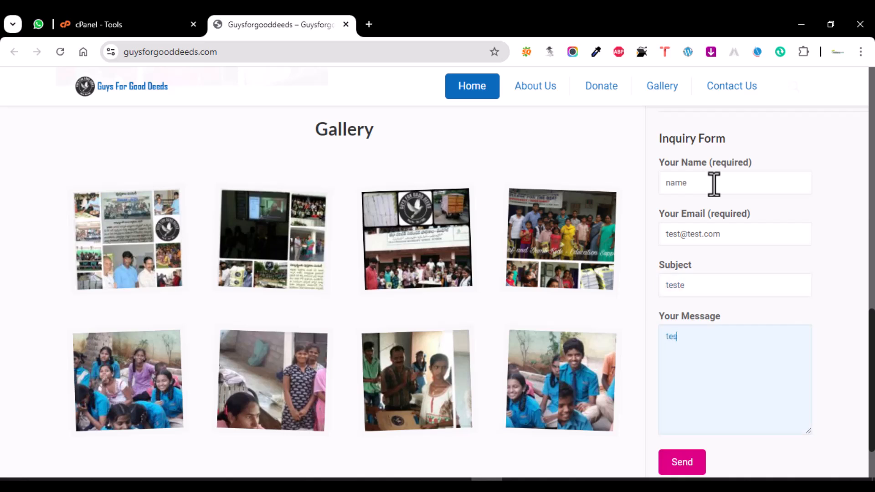
left_click(683, 466)
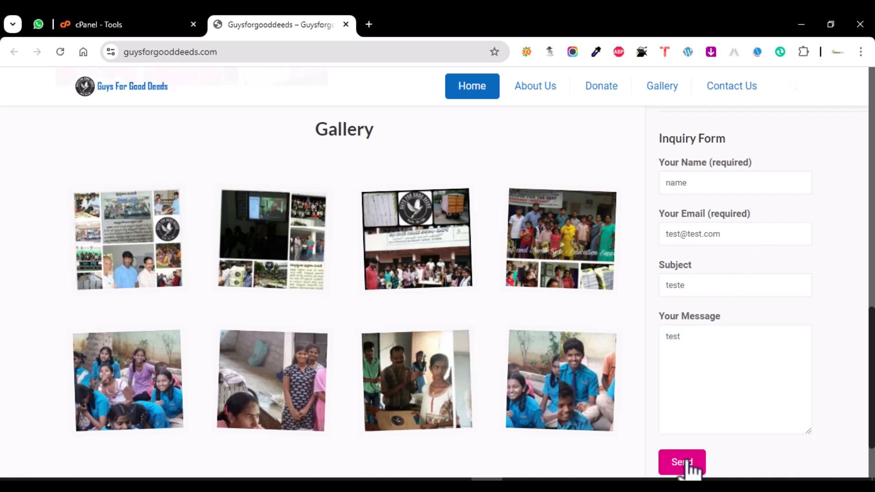
- Select the error text 'There was an error trying to send your message.'
scroll(688, 460, "down", 3)
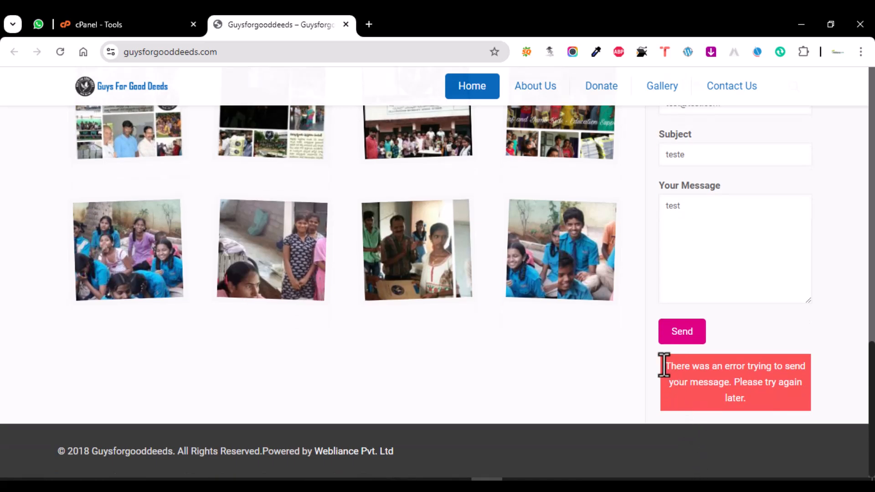
left_click_drag(670, 366, 776, 387)
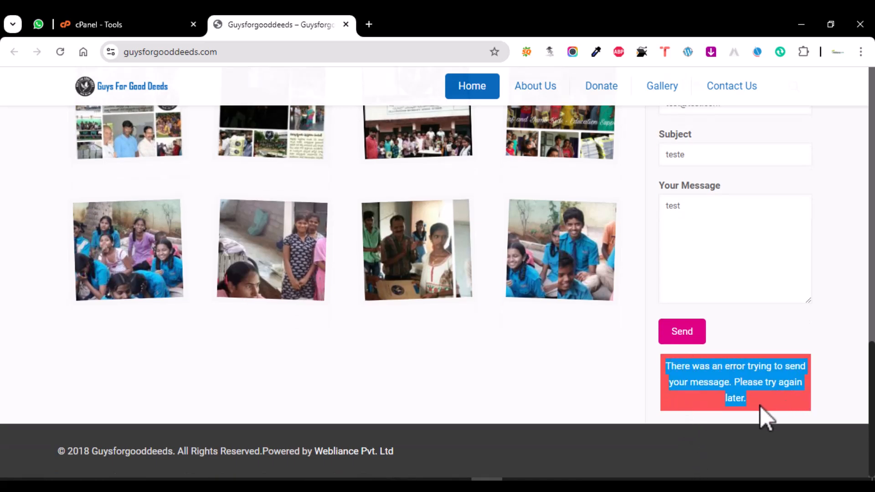
left_click(704, 400)
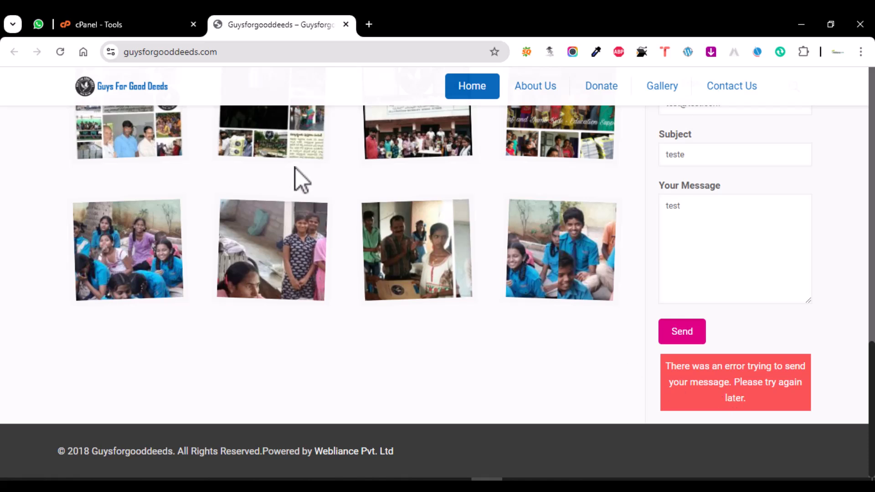
scroll(320, 185, "up", 2)
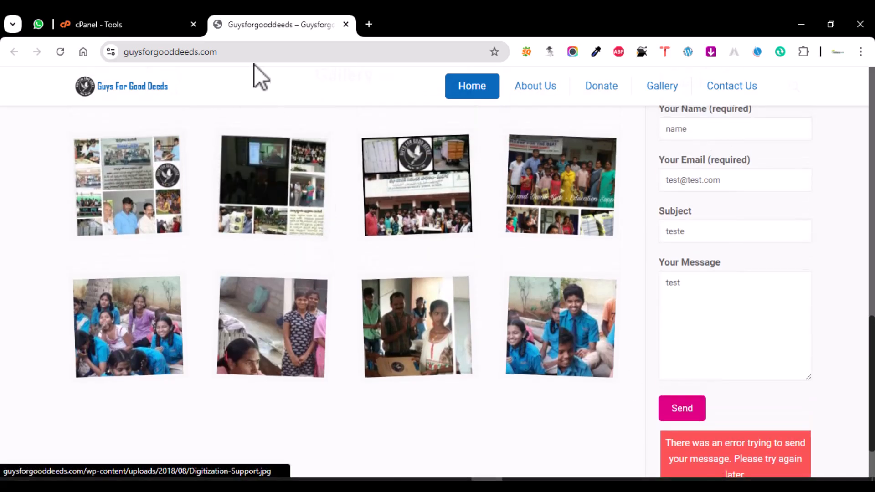
- Load the site's WordPress admin area at /wp-admin
left_click(383, 54)
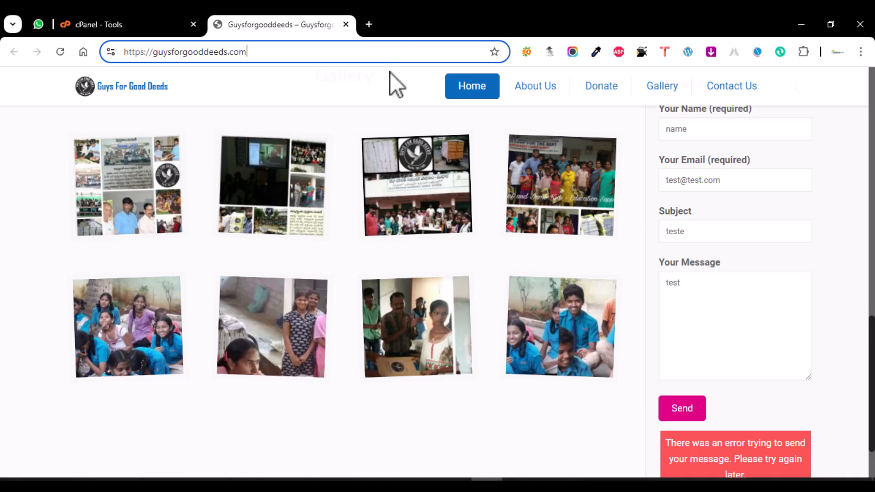
type("/wp-admin")
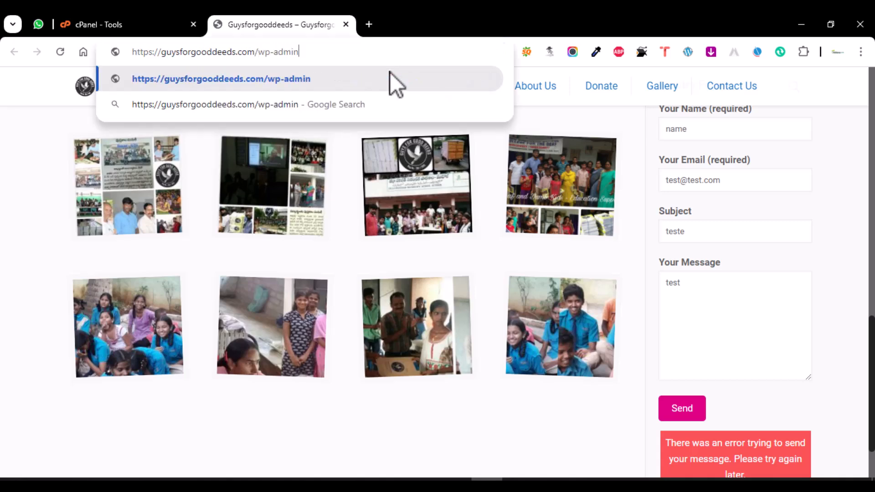
key("Return")
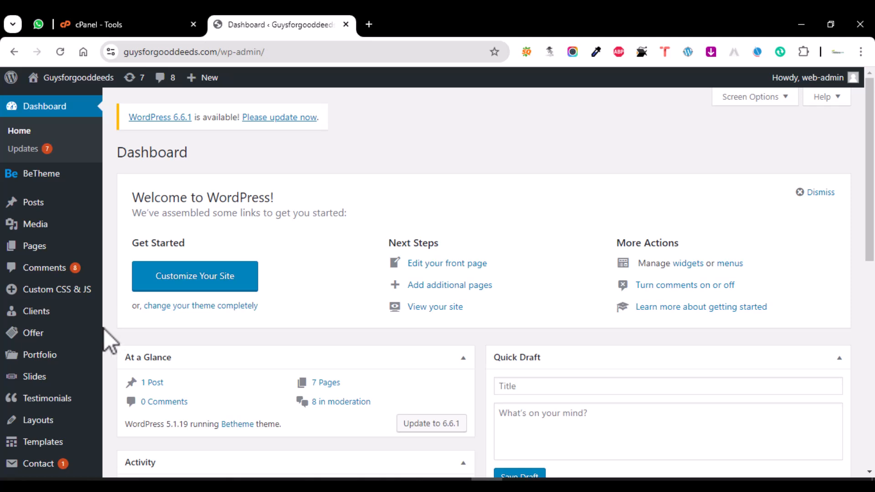
- Review Contact form 1's mail settings, then move on to the Add Plugins page
scroll(33, 238, "down", 2)
scroll(34, 249, "down", 1)
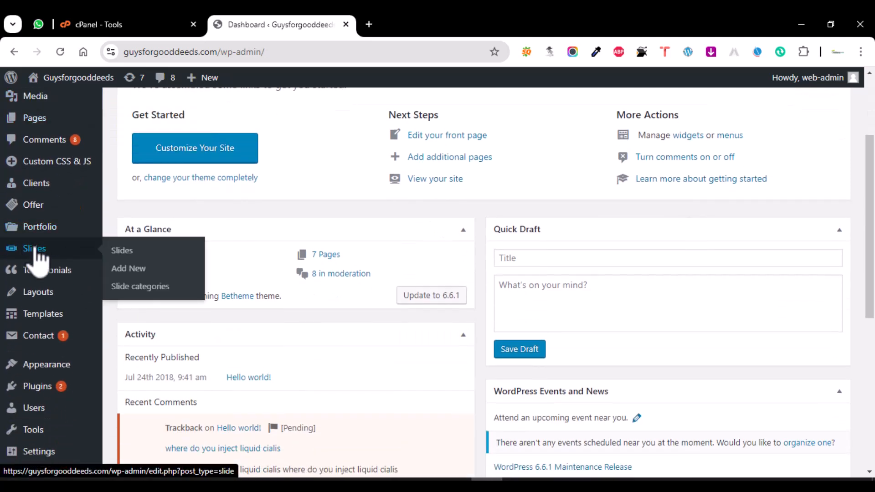
left_click(38, 340)
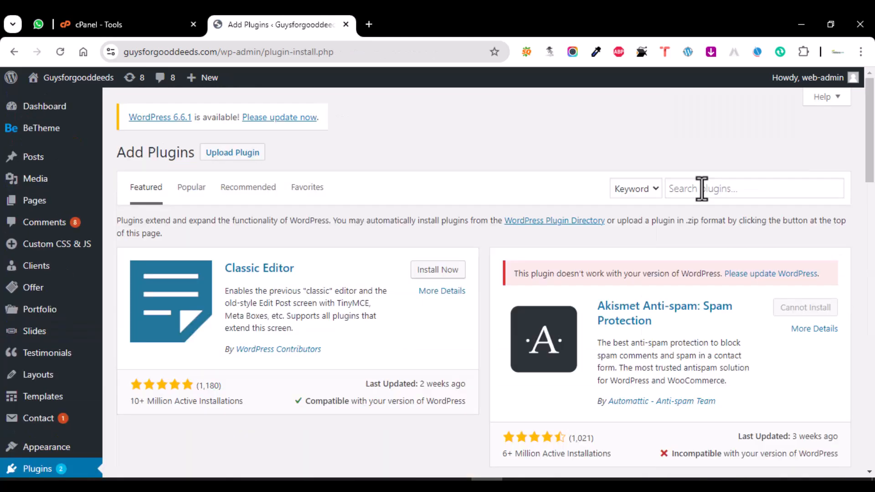
left_click(702, 189)
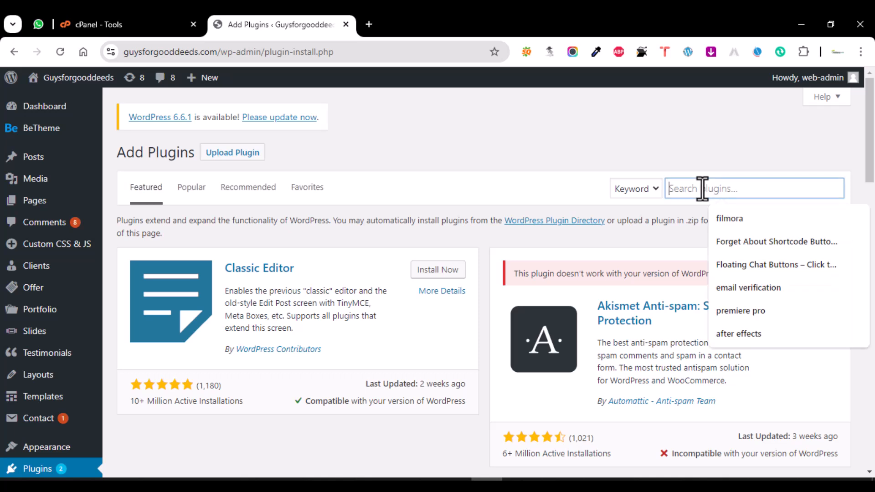
- Search plugins for 'smtp', then update WordPress core to version 6.6.1
type("smtp")
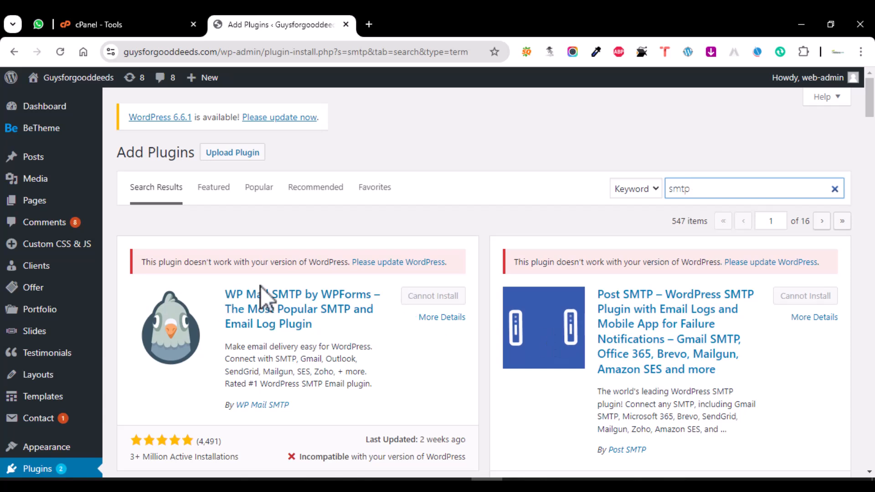
left_click(286, 117)
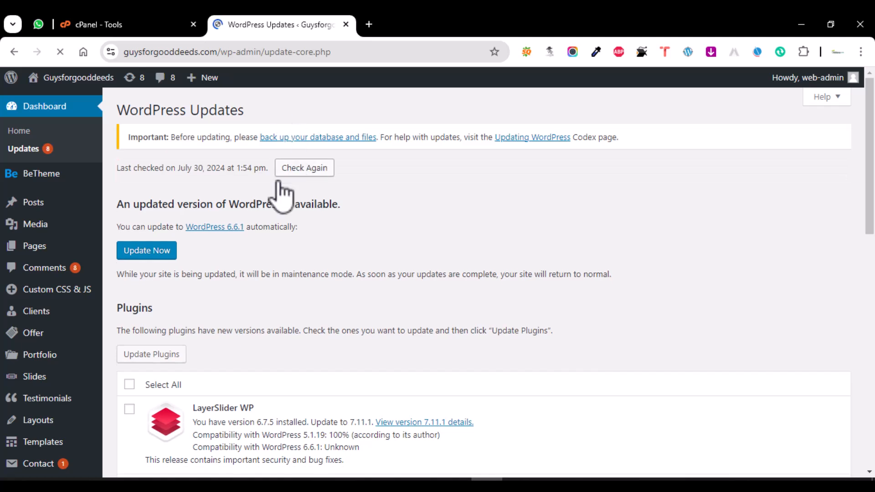
left_click(187, 253)
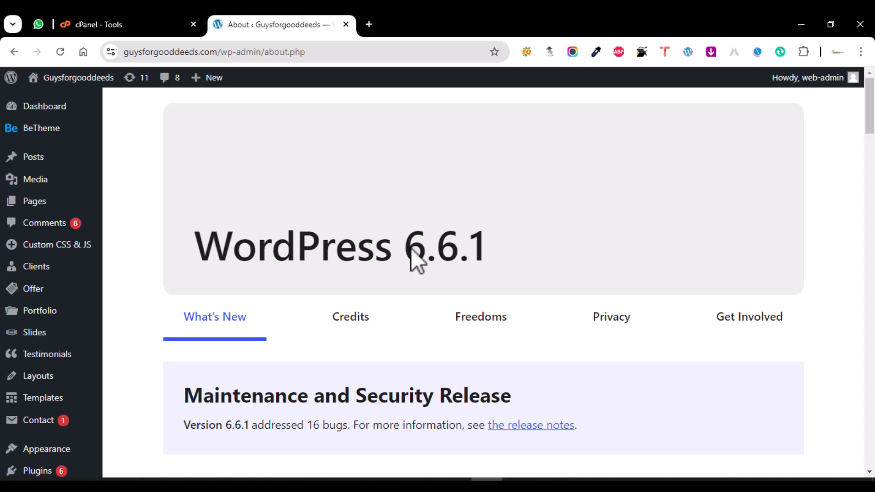
- Open the Installed Plugins list and review which plugins need updates
scroll(416, 242, "down", 6)
scroll(412, 230, "up", 5)
scroll(111, 313, "down", 5)
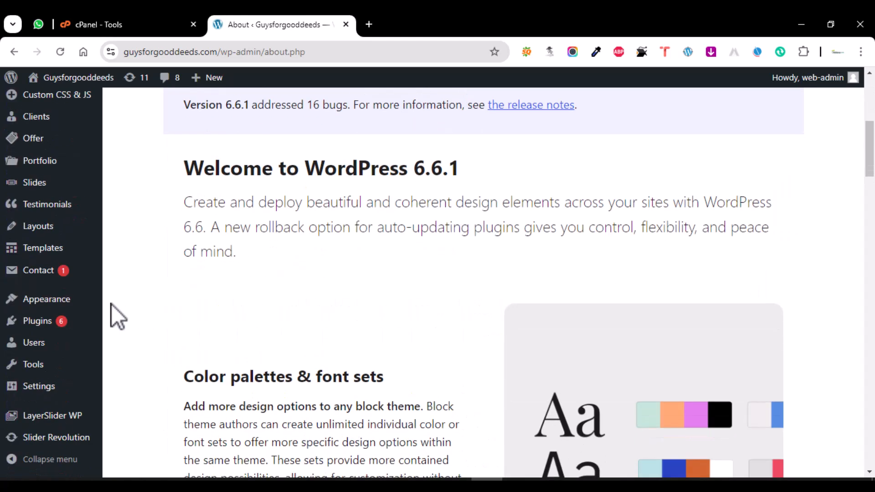
left_click(39, 322)
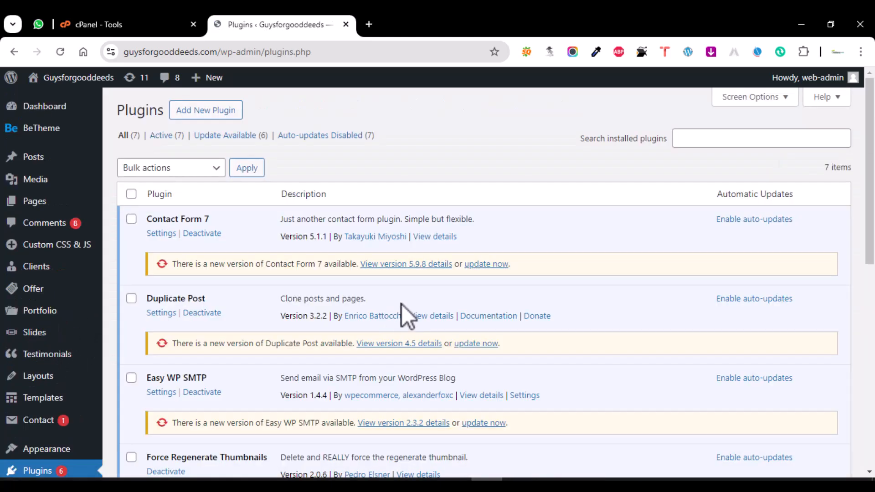
scroll(403, 302, "down", 1)
scroll(403, 302, "down", 5)
scroll(406, 315, "down", 3)
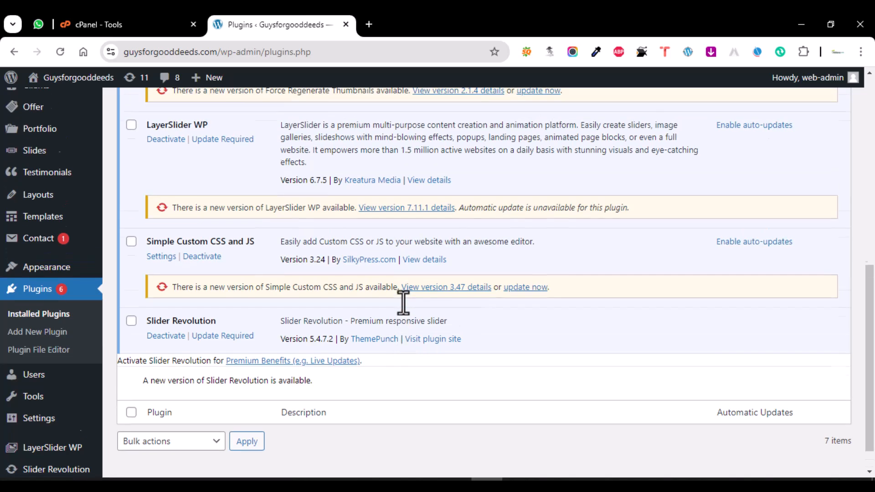
scroll(403, 303, "up", 10)
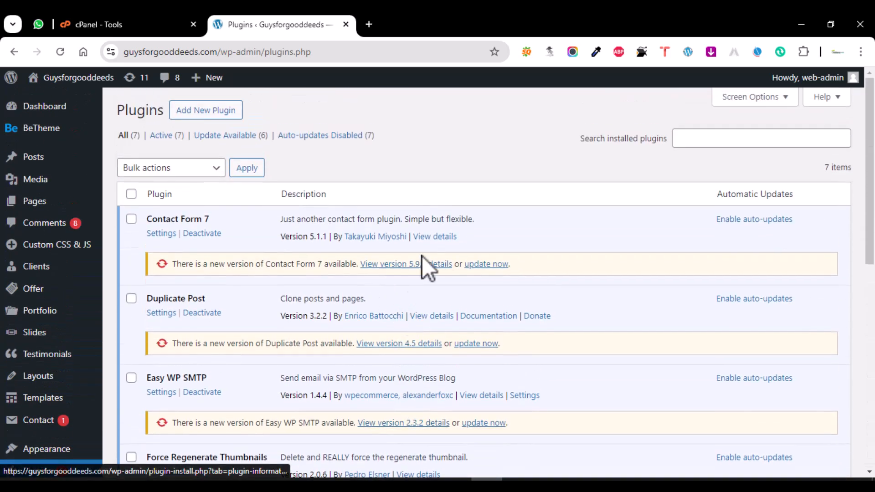
- Update Contact Form 7, Duplicate Post, Easy WP SMTP, Force Regenerate Thumbnails and Simple Custom CSS and JS
left_click(487, 264)
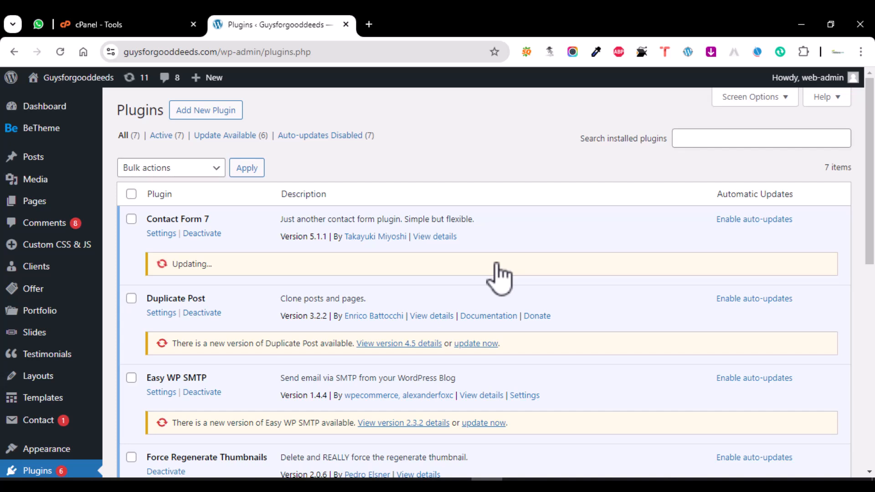
scroll(499, 278, "down", 2)
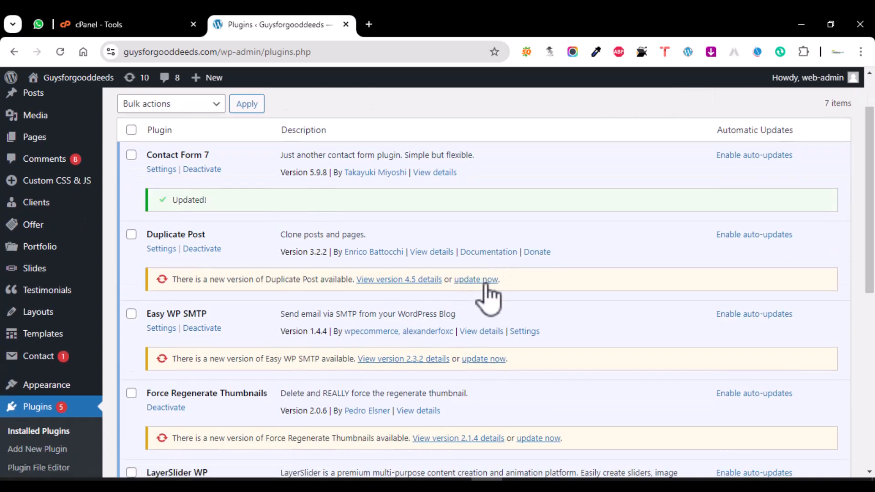
left_click(484, 280)
left_click(485, 359)
scroll(488, 351, "down", 4)
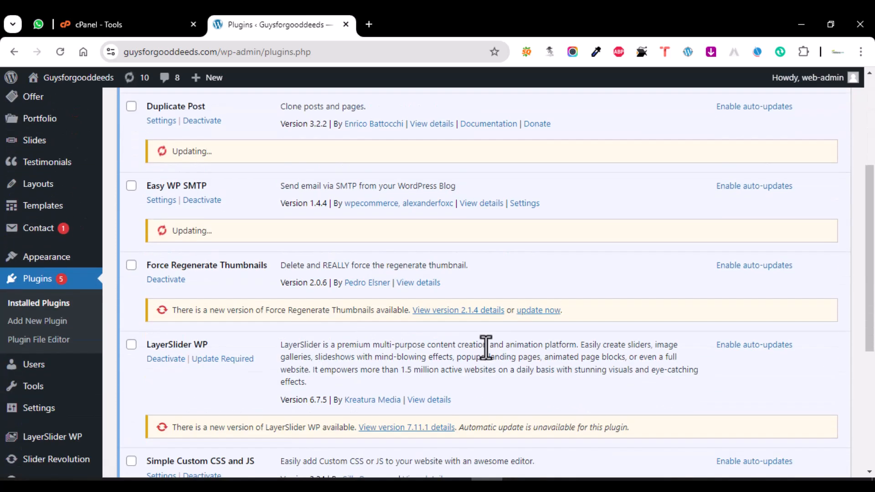
left_click(544, 310)
scroll(544, 310, "down", 4)
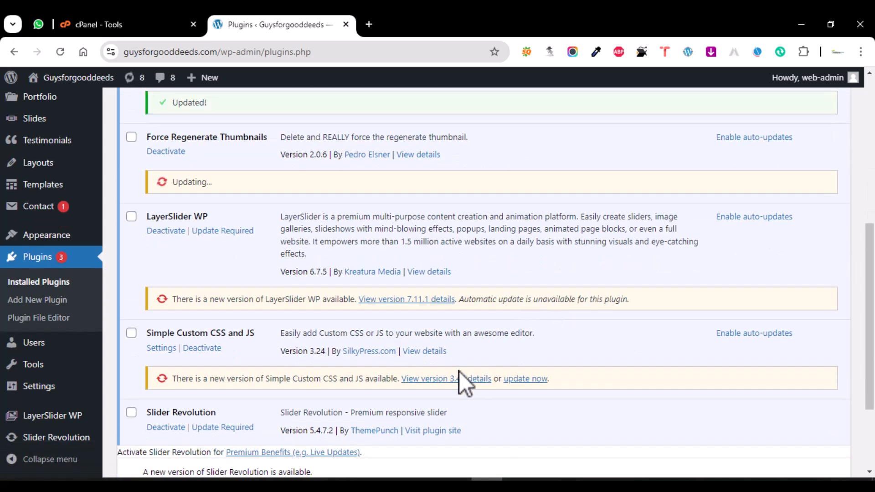
left_click(538, 379)
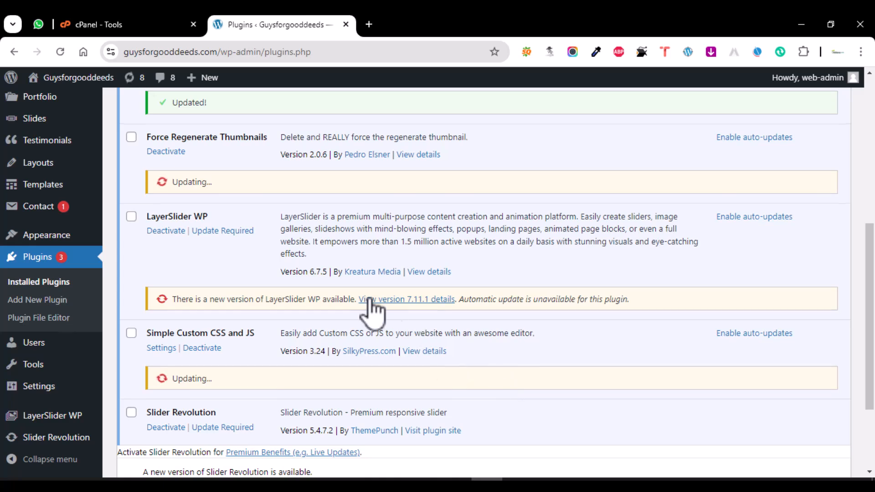
scroll(362, 294, "up", 8)
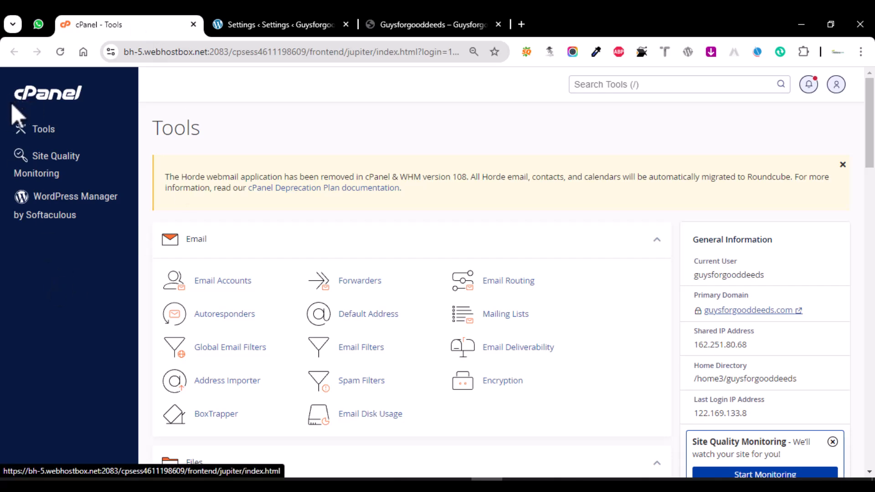
scroll(189, 244, "down", 3)
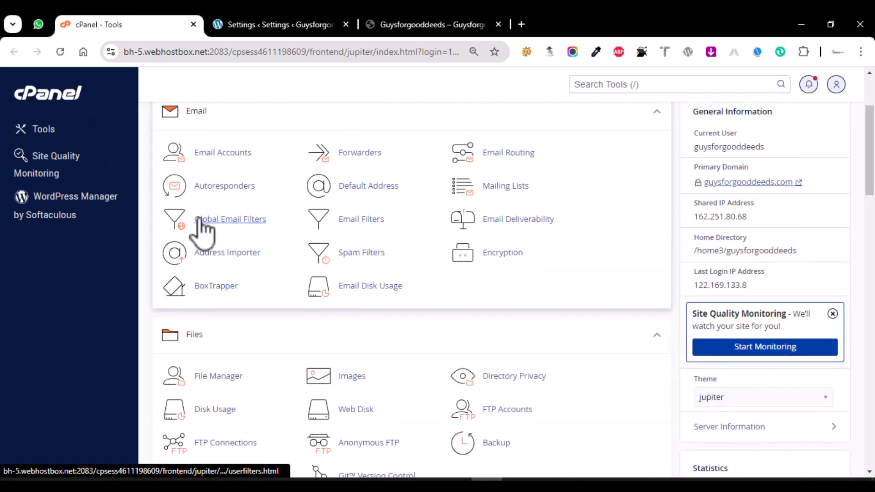
left_click(222, 154)
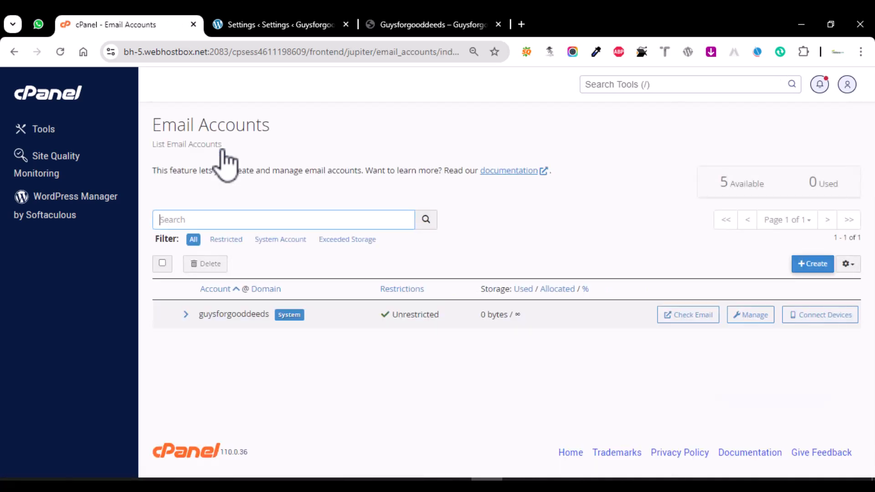
left_click(805, 268)
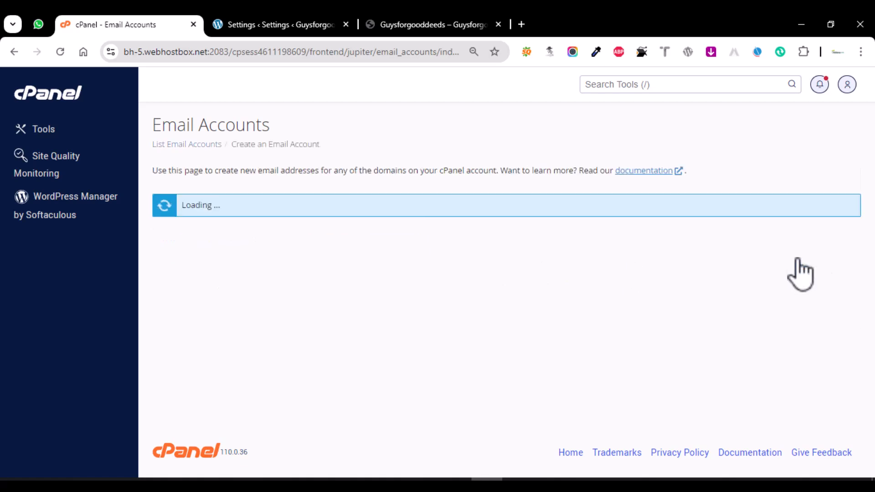
left_click(277, 20)
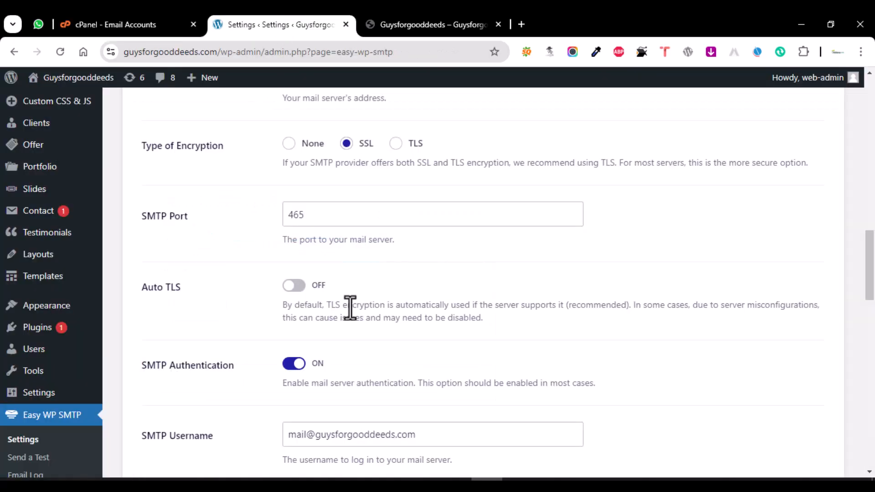
scroll(351, 310, "down", 3)
left_click_drag(432, 305, 283, 307)
key("ctrl+c")
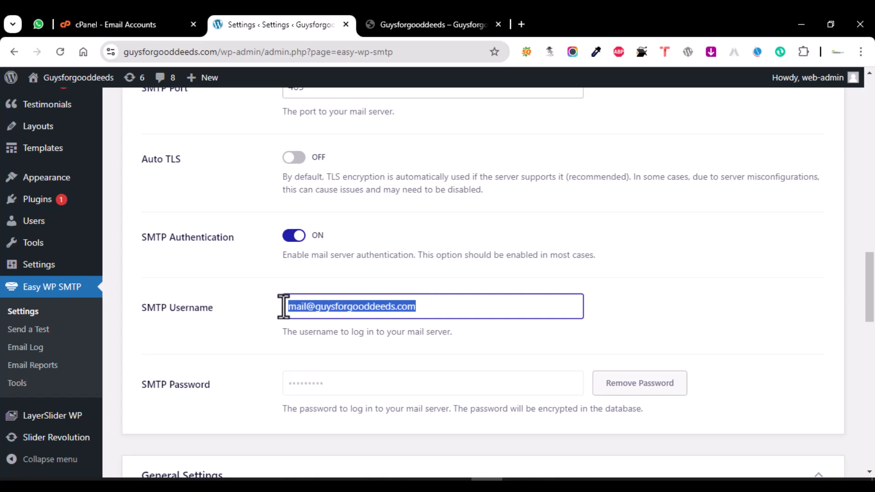
left_click(151, 24)
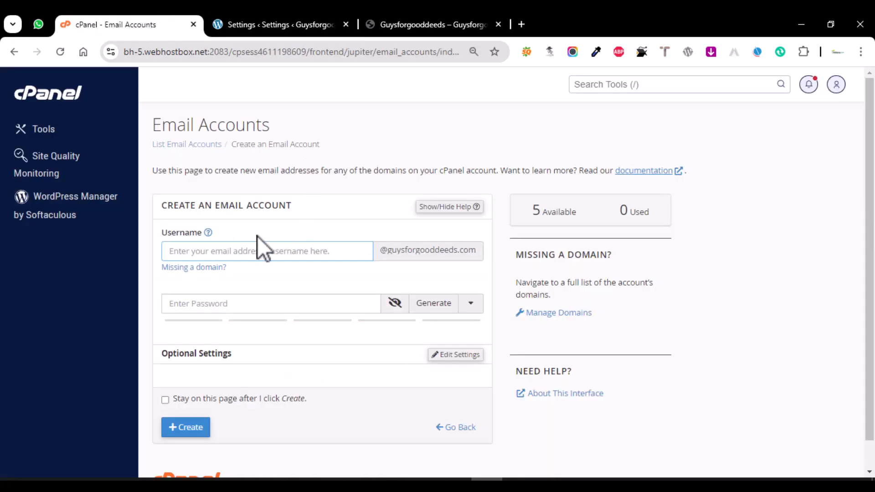
key("ctrl+v")
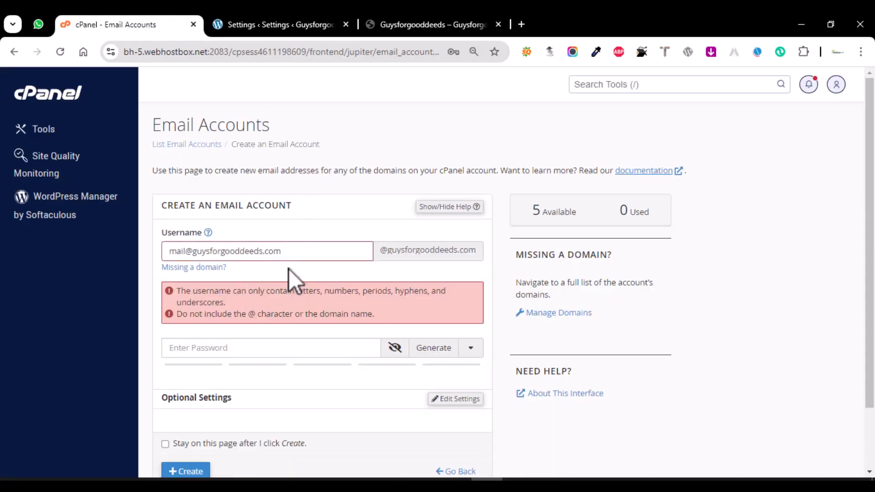
left_click_drag(295, 250, 188, 246)
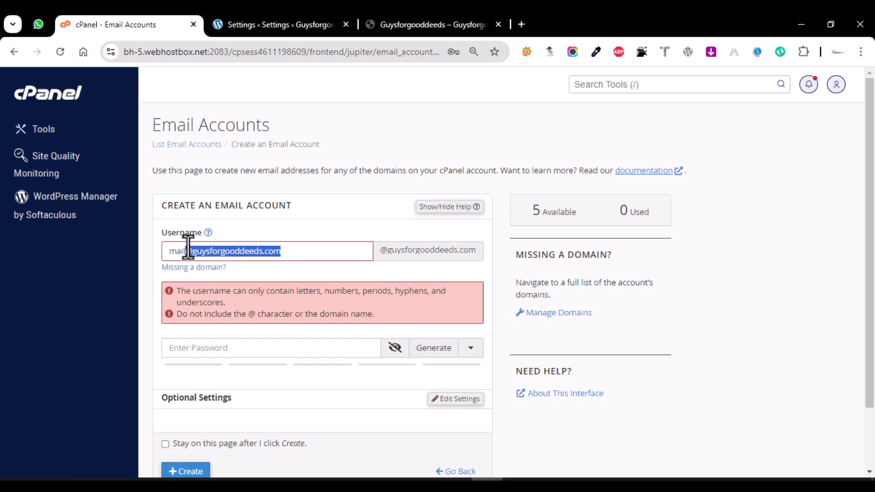
key("BackSpace")
left_click(274, 279)
- Enter a strong password for the account and create it
left_click(258, 307)
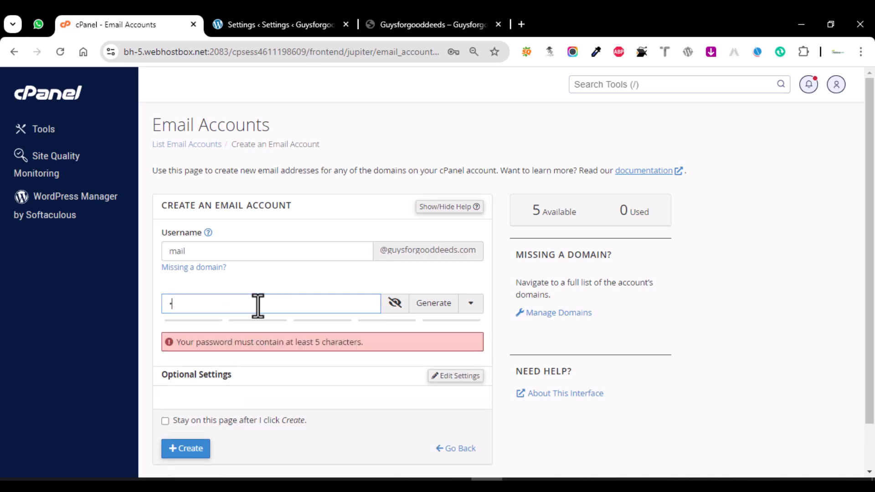
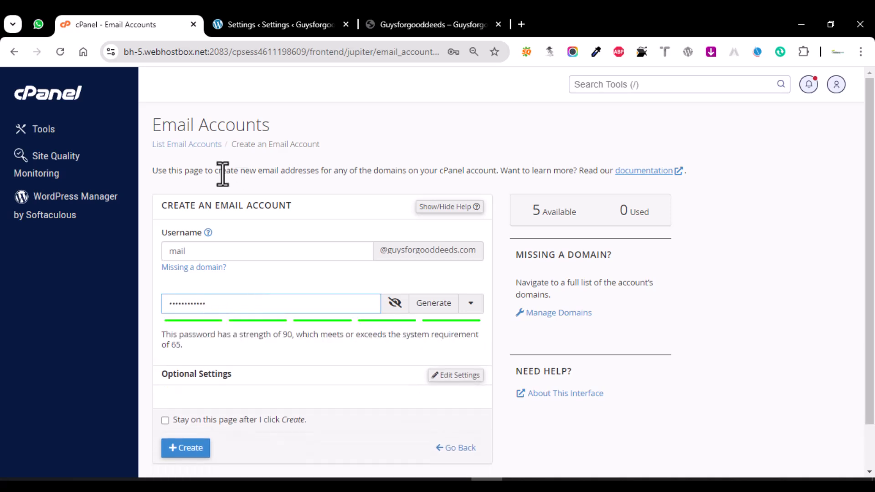
scroll(372, 335, "down", 2)
left_click(192, 398)
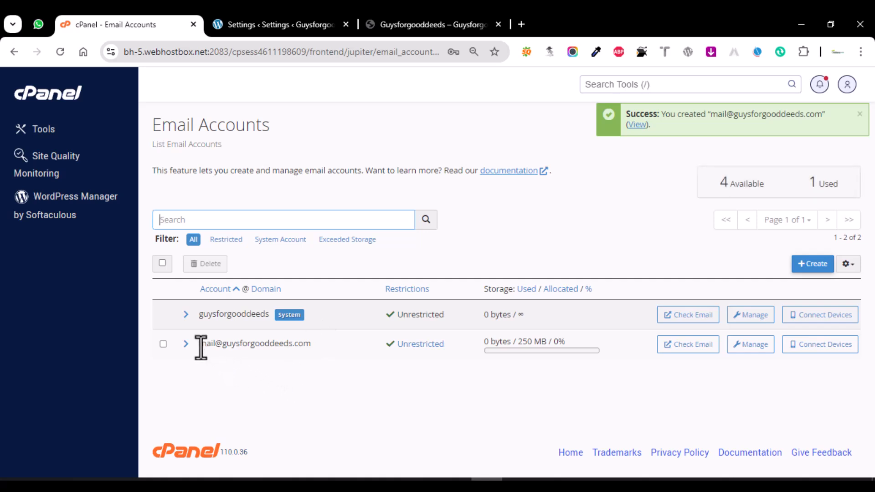
- Open the new account's manual settings (mail.guysforgooddeeds.com, port 465) and copy its username
left_click_drag(197, 346, 310, 343)
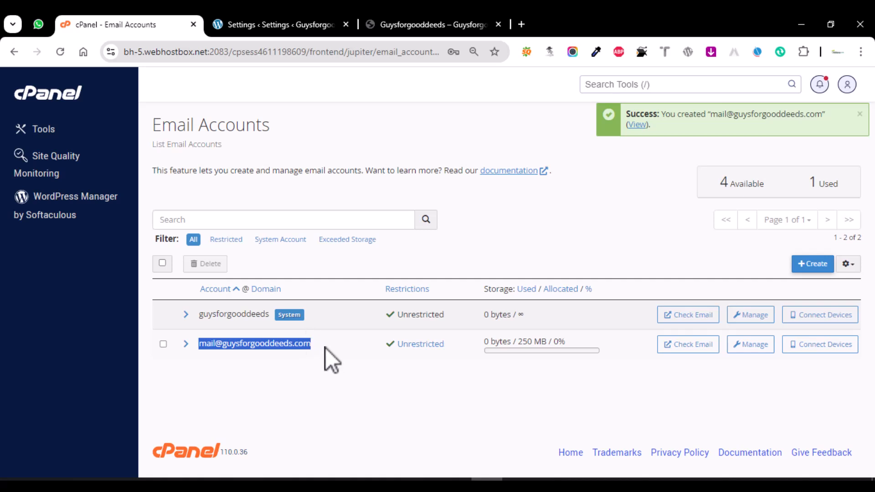
left_click(812, 354)
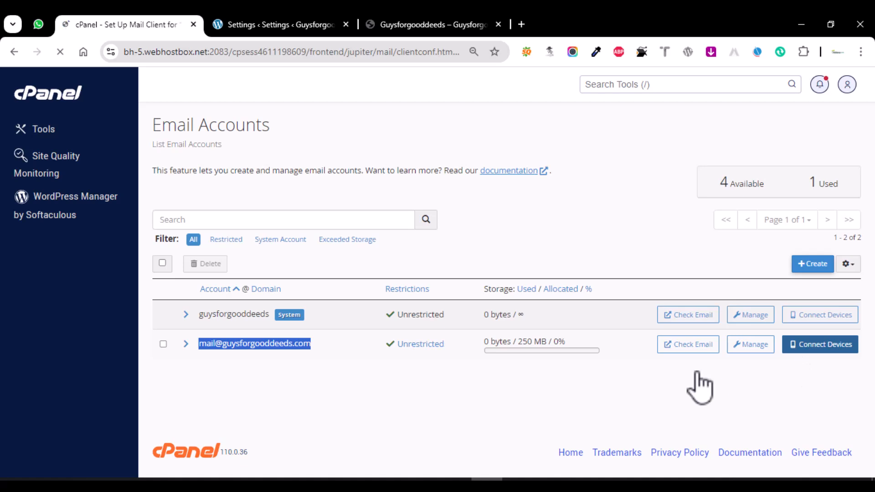
scroll(696, 362, "down", 7)
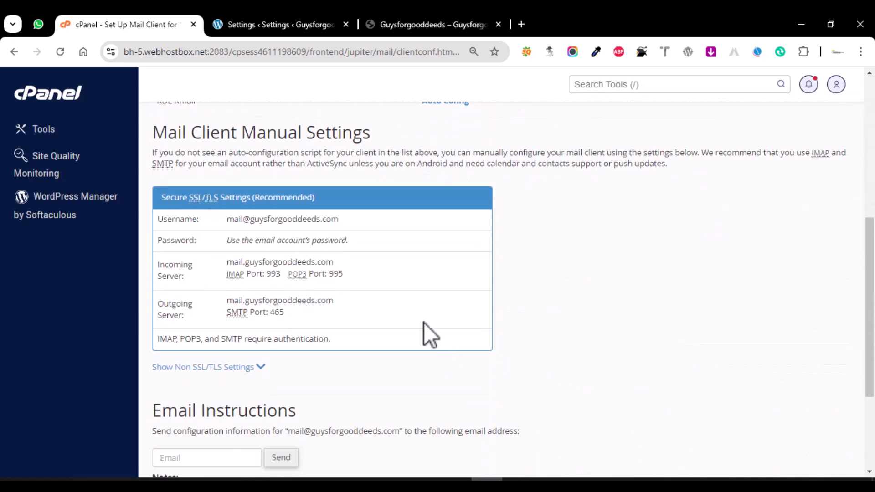
left_click_drag(351, 221, 227, 219)
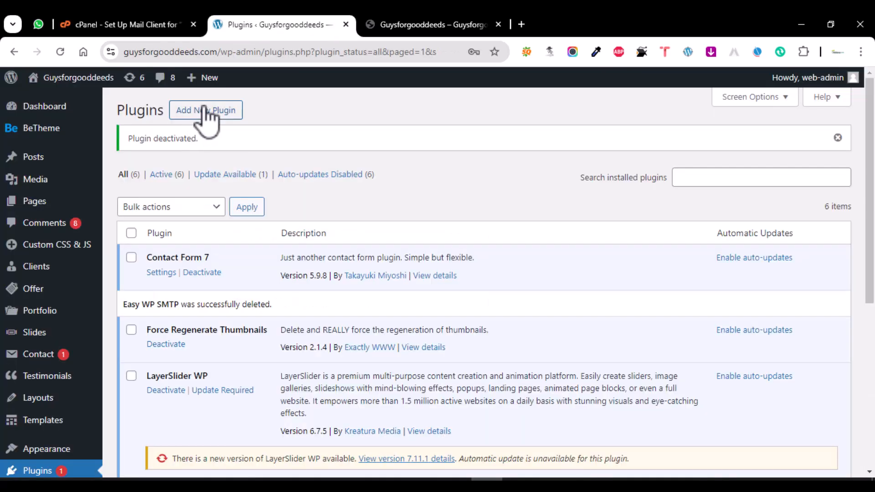
left_click(206, 111)
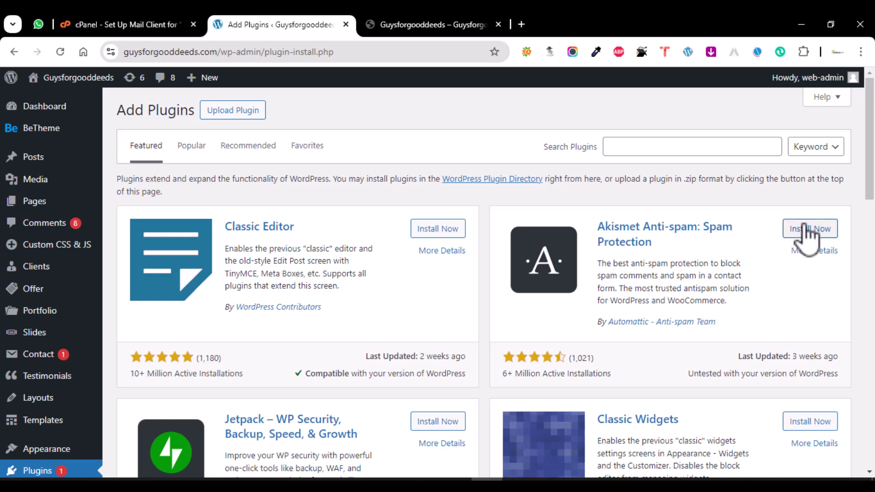
- Search 'smtp', install and activate WP SMTP by WPOmnia 1.2.7, and open its settings
left_click(683, 145)
type("smtp")
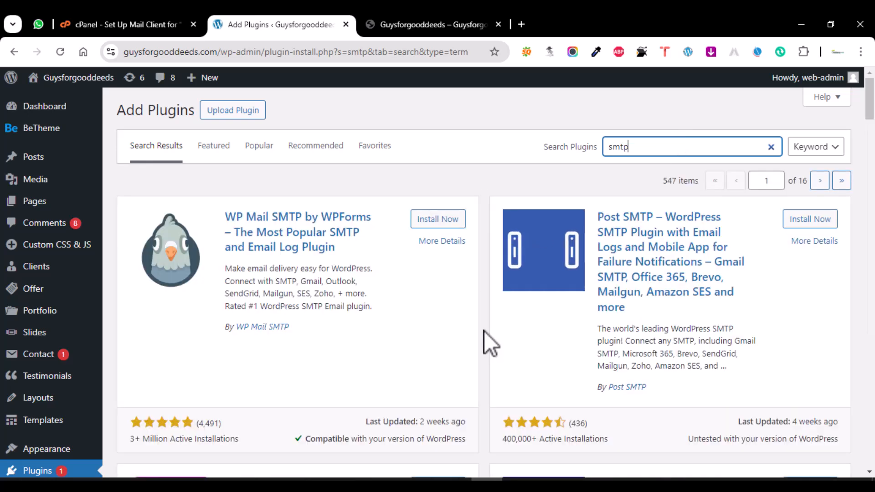
scroll(485, 331, "down", 4)
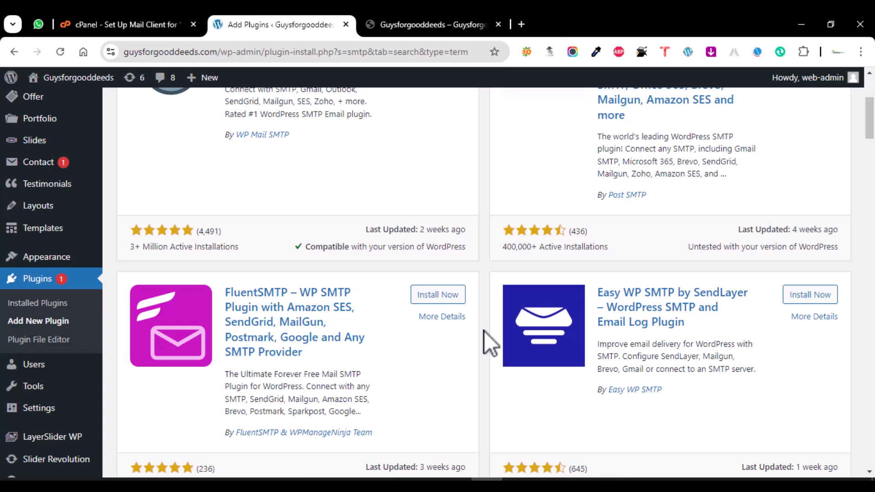
scroll(485, 331, "down", 4)
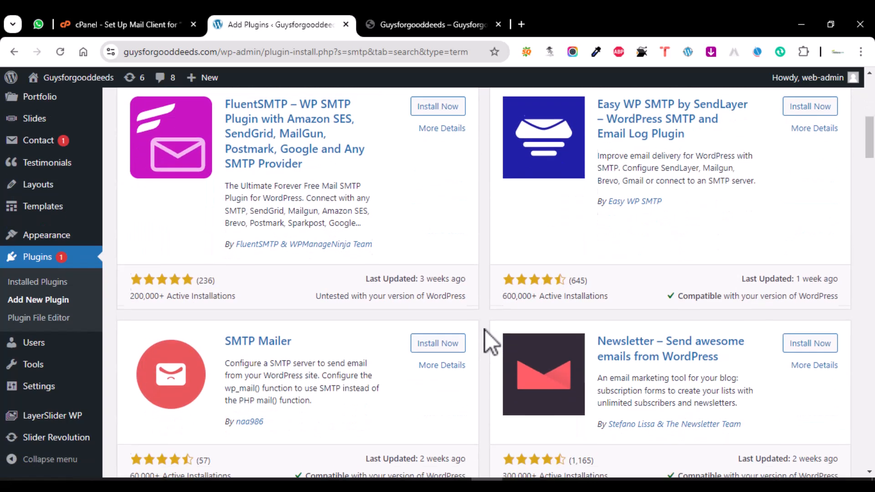
scroll(488, 327, "down", 4)
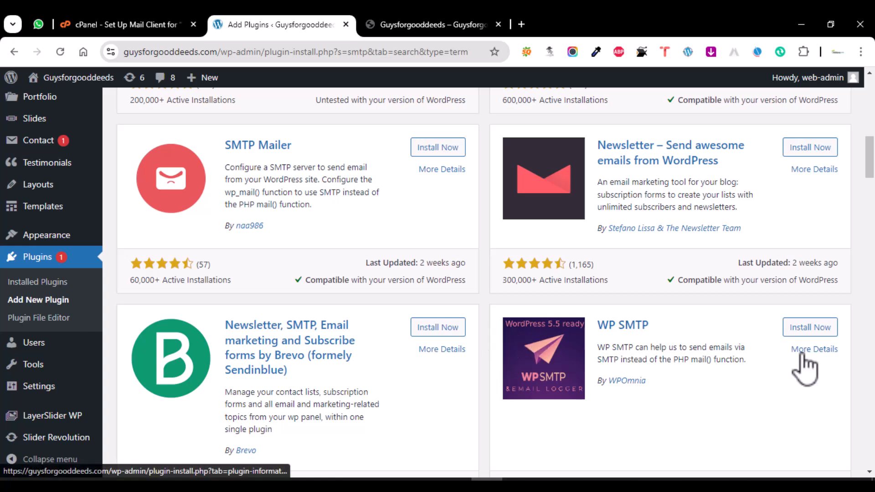
left_click(809, 333)
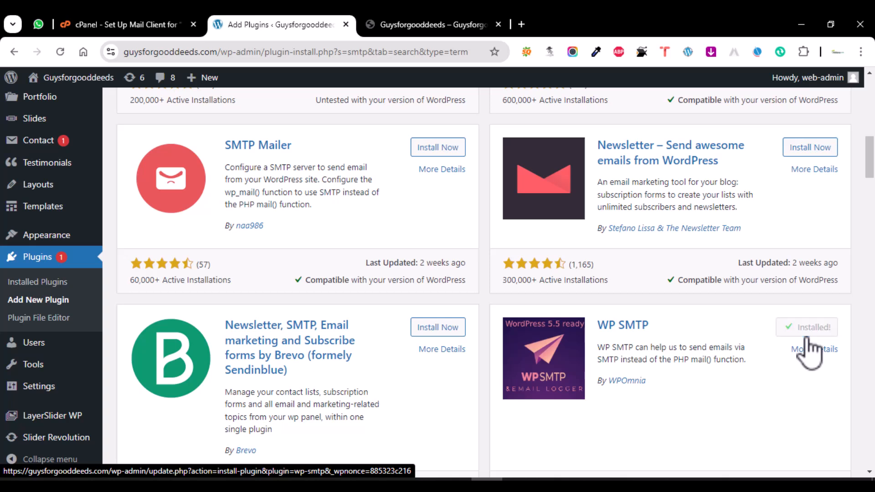
left_click(810, 333)
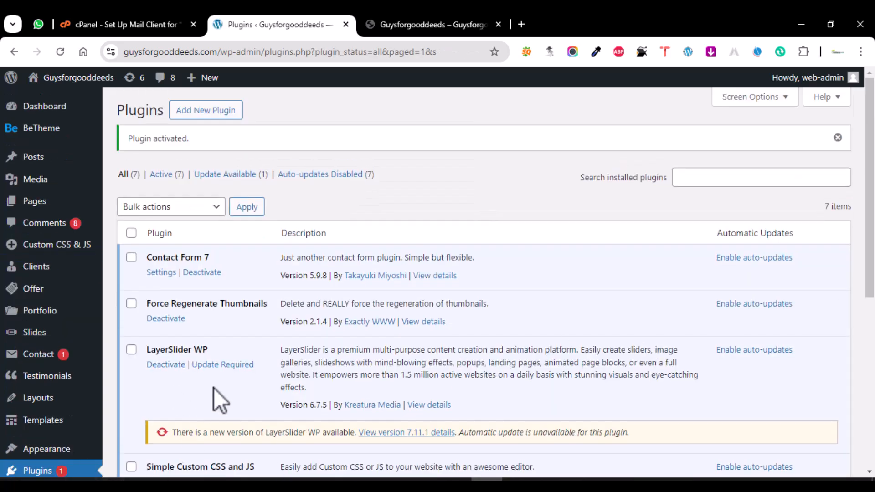
scroll(214, 388, "down", 3)
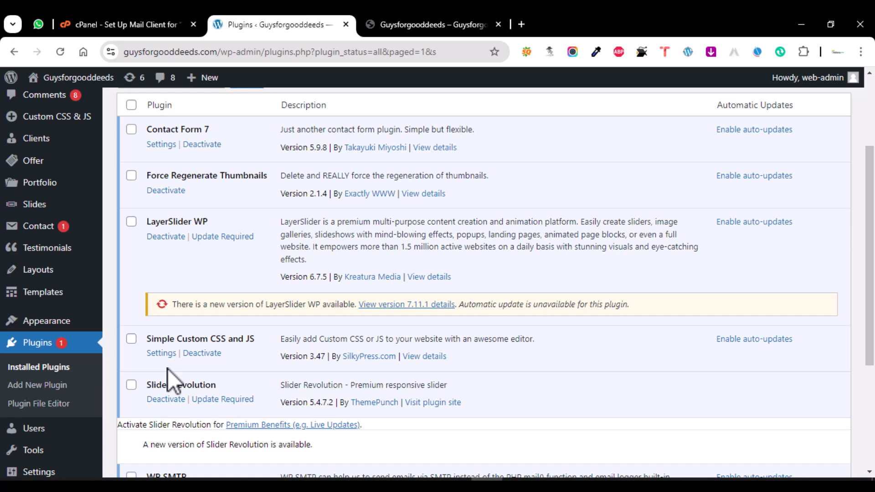
scroll(169, 387, "down", 3)
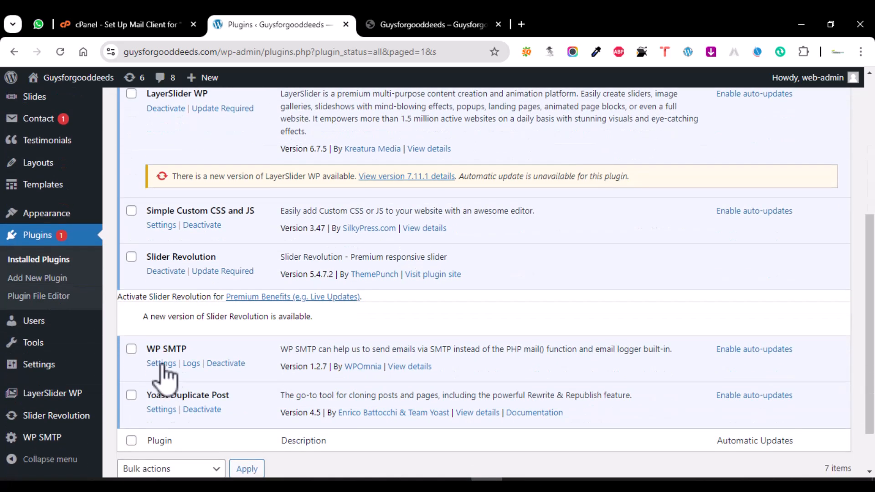
left_click(162, 364)
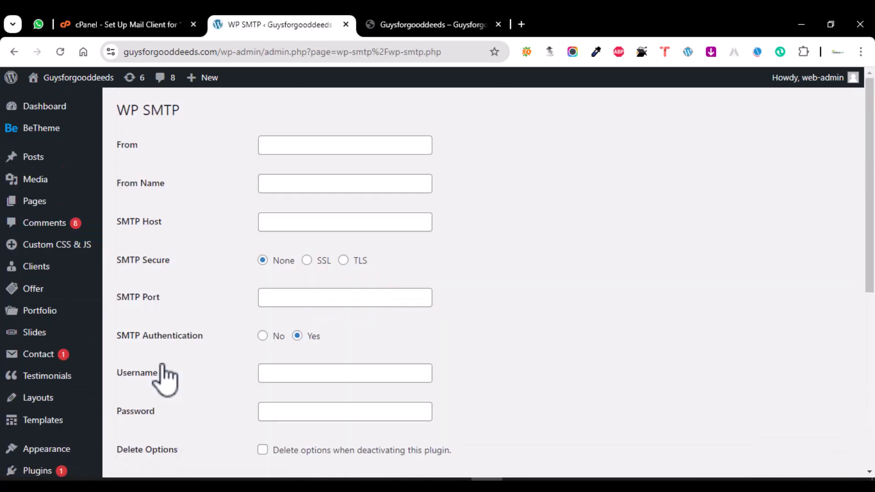
- Set From Name to guysforgooddeeds, clearing the site name mistakenly pasted into From
left_click(288, 145)
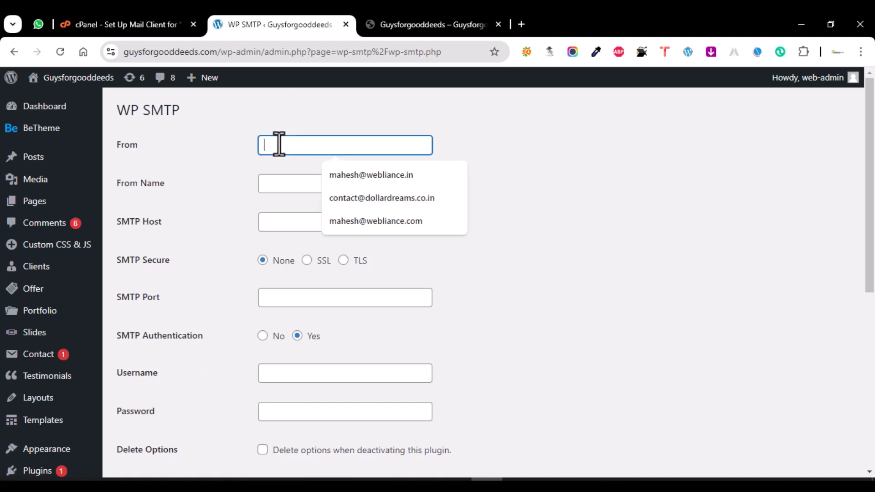
double_click(148, 52)
key("ctrl+c")
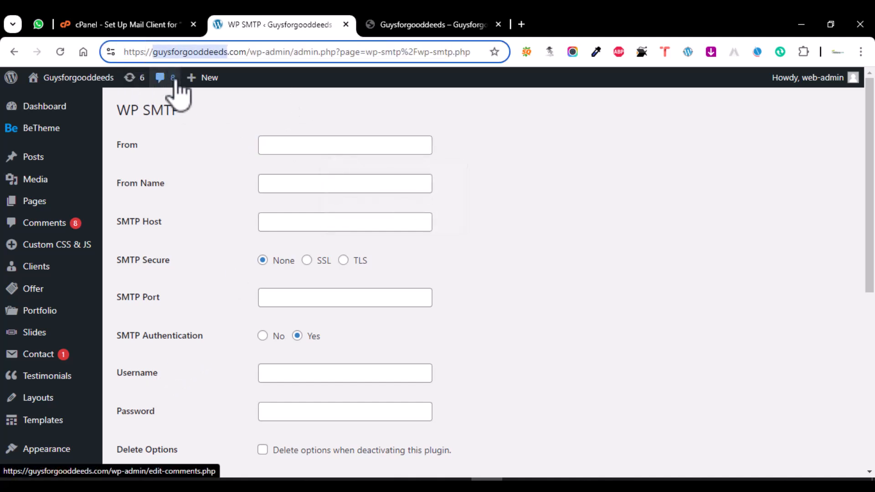
left_click(285, 145)
key("ctrl+v")
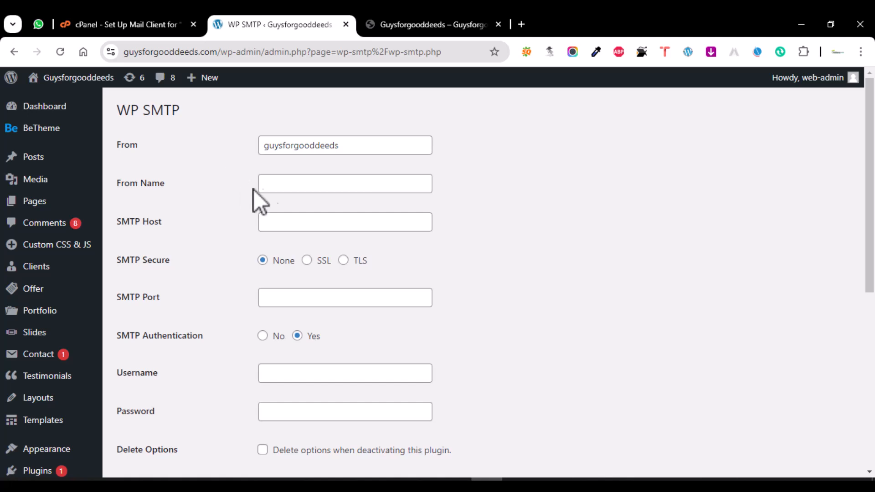
left_click(294, 184)
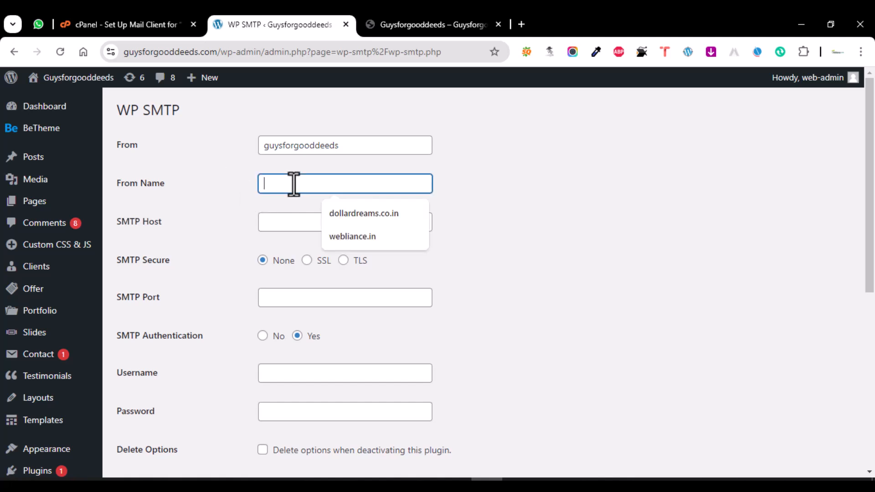
key("ctrl+v")
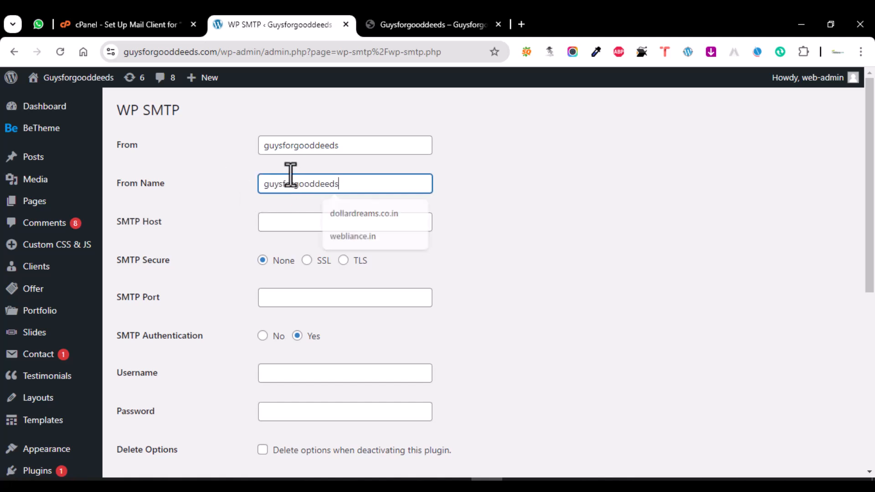
left_click_drag(340, 145, 173, 144)
key("BackSpace")
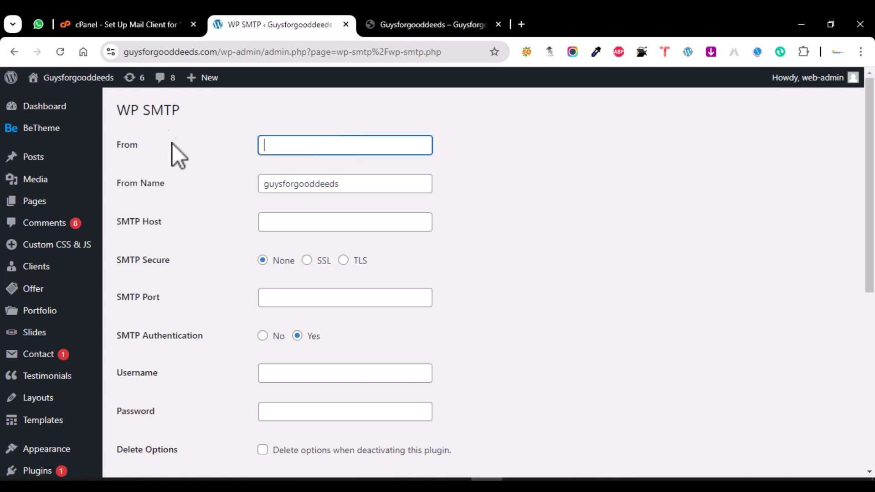
- Fill the From field with the mail account address copied from cPanel
left_click(96, 24)
right_click(303, 222)
left_click(322, 231)
left_click(279, 24)
key("ctrl+v")
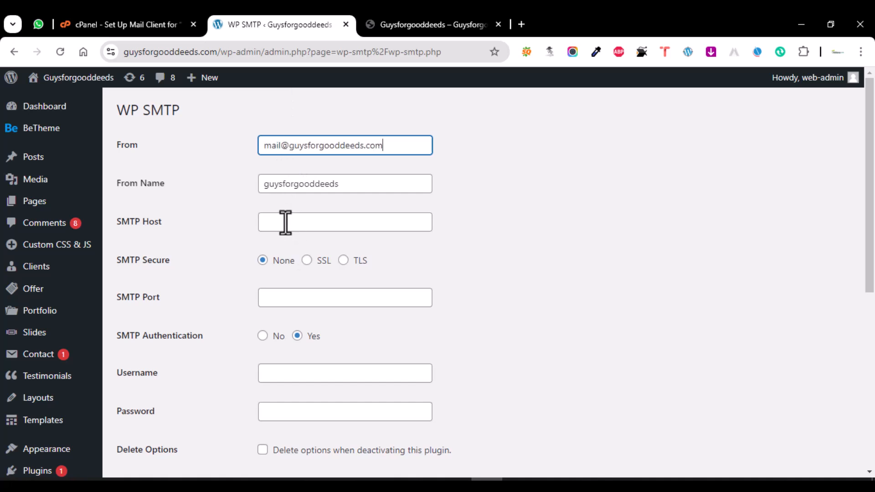
left_click(285, 222)
- Set SMTP Host to mail.guysforgooddeeds.com, copied from cPanel, and choose SSL encryption
left_click(117, 24)
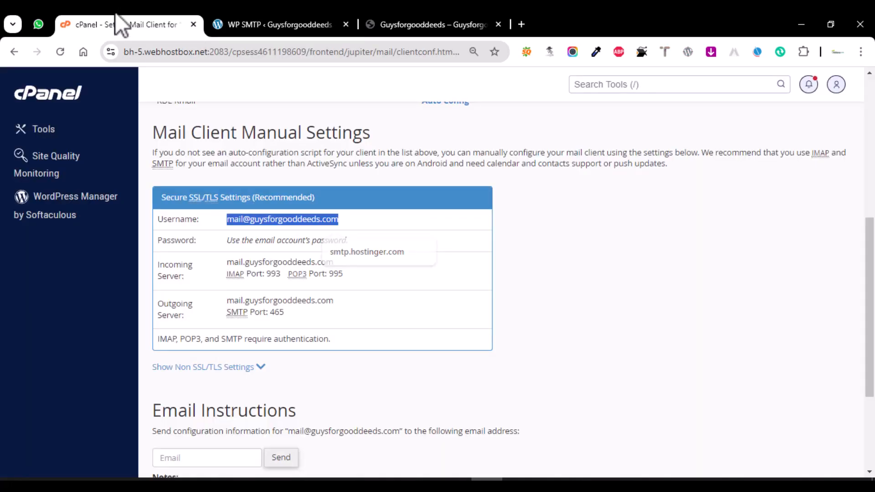
left_click(340, 264)
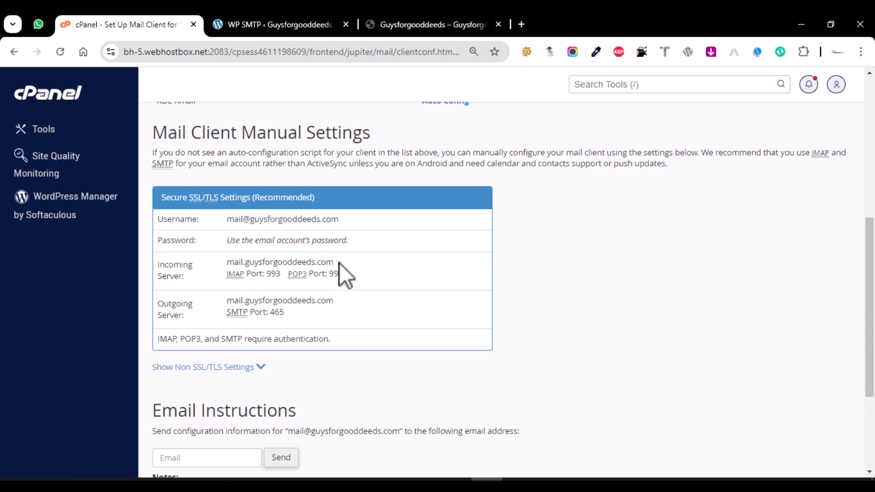
left_click_drag(335, 263, 230, 264)
right_click(236, 263)
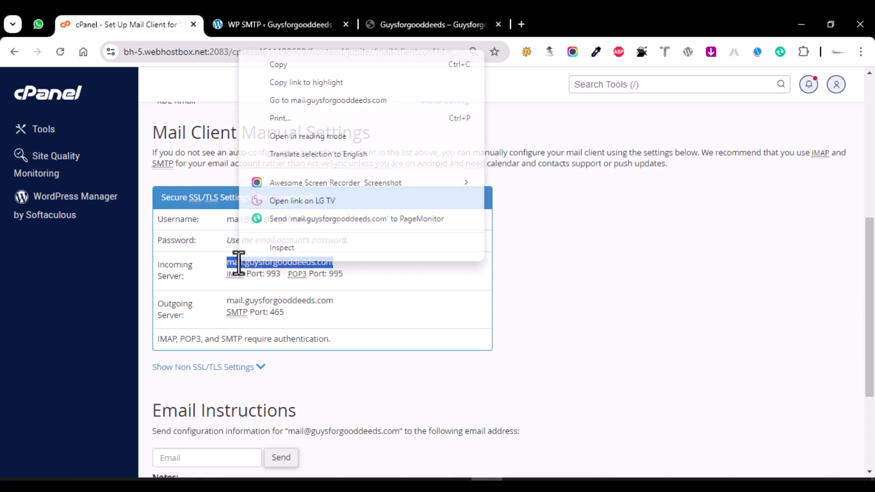
left_click(285, 64)
left_click(271, 18)
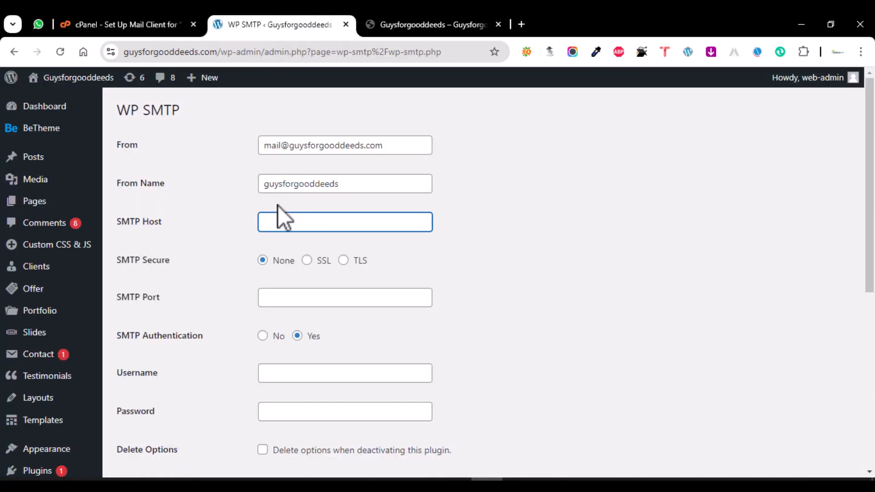
key("ctrl+v")
left_click(308, 263)
- Set the SMTP Port to 465, as listed in cPanel
left_click(156, 17)
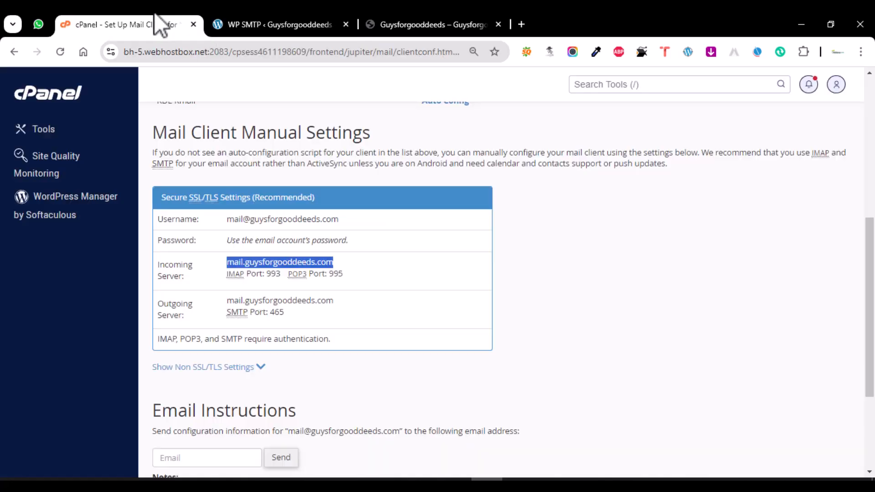
left_click(268, 23)
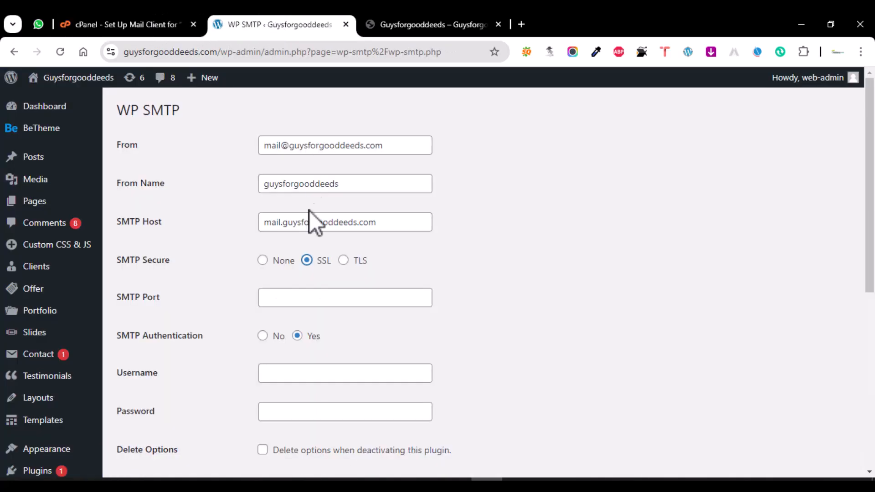
left_click(308, 299)
type("465")
scroll(305, 324, "down", 2)
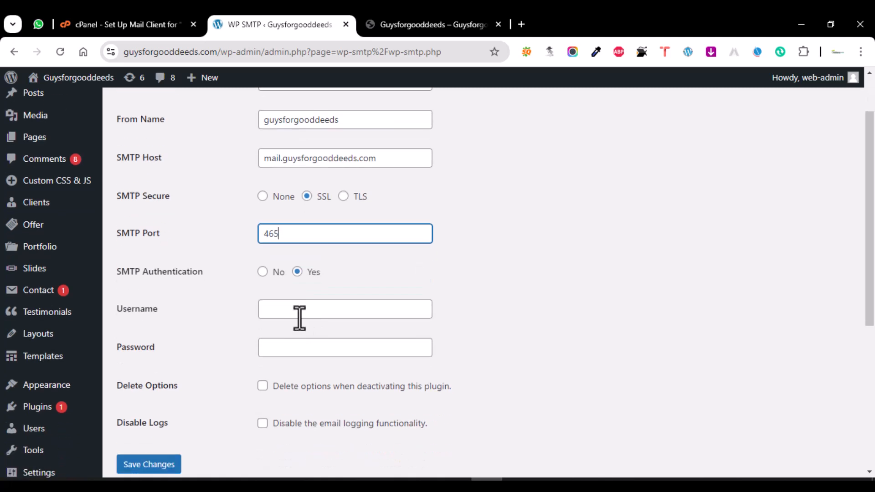
- Set the SMTP Username to the full mail account address copied from cPanel
left_click(290, 312)
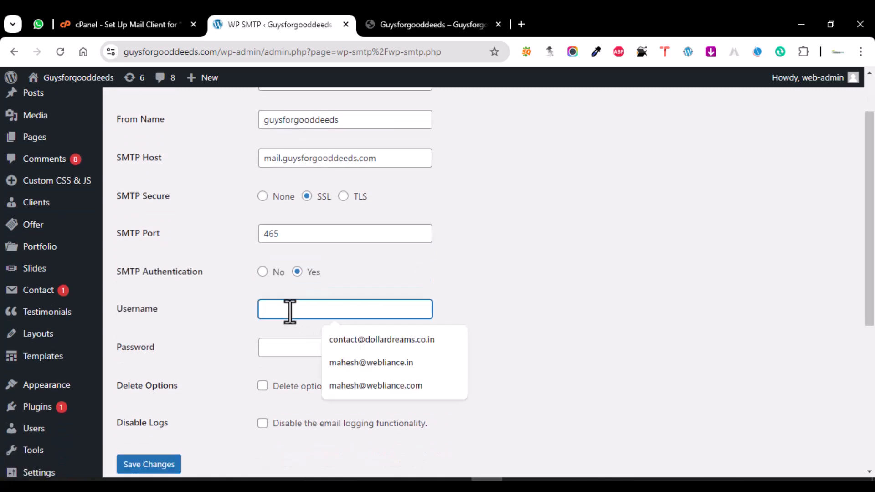
key("ctrl+v")
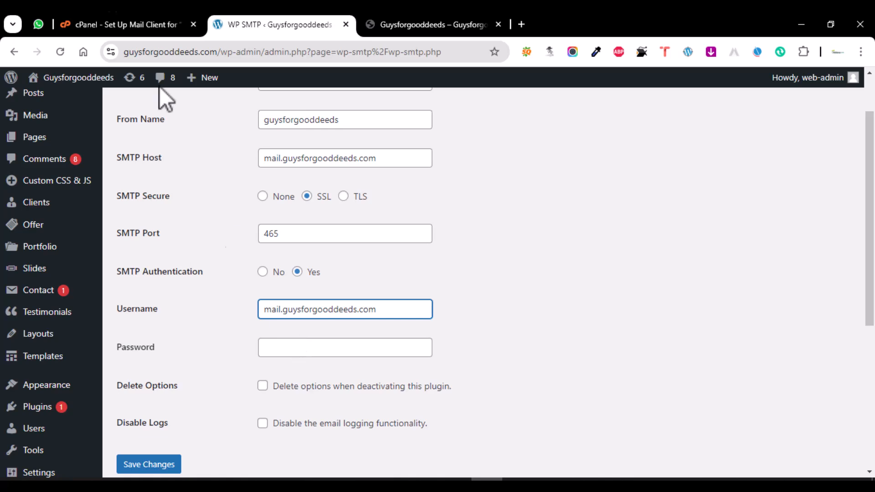
left_click(110, 24)
triple_click(288, 219)
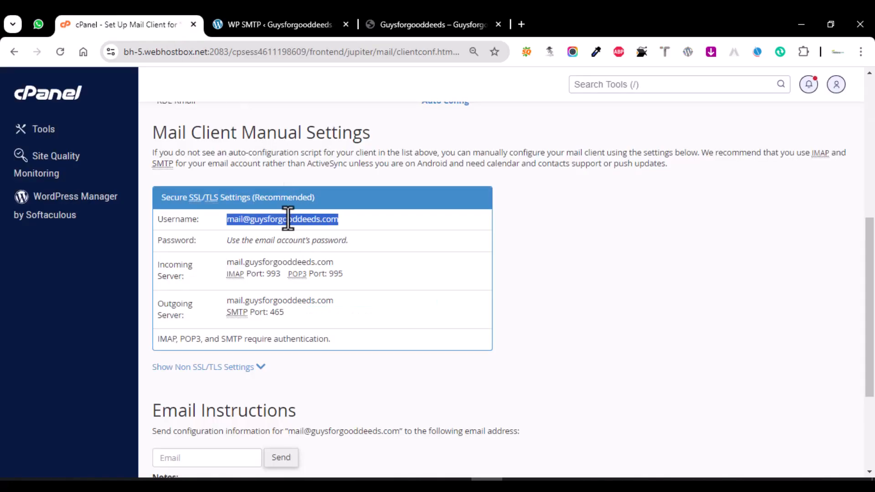
left_click(246, 25)
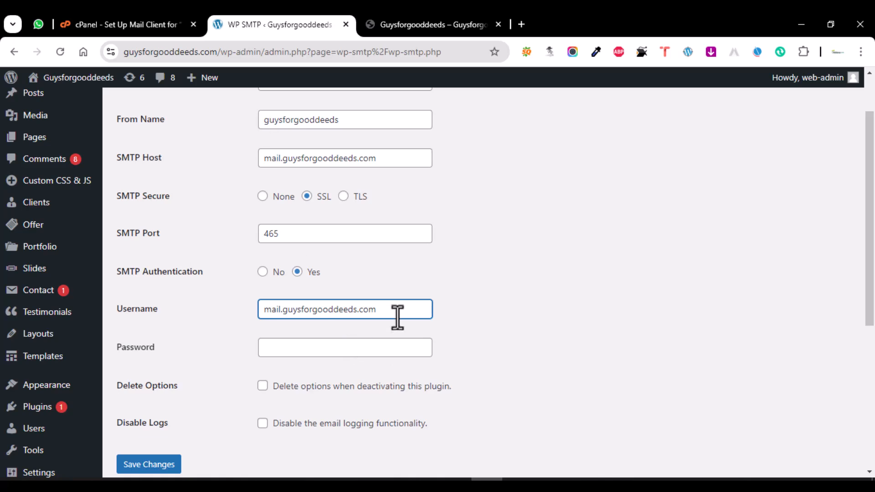
left_click_drag(397, 311, 230, 311)
key("ctrl+v")
scroll(214, 299, "up", 2)
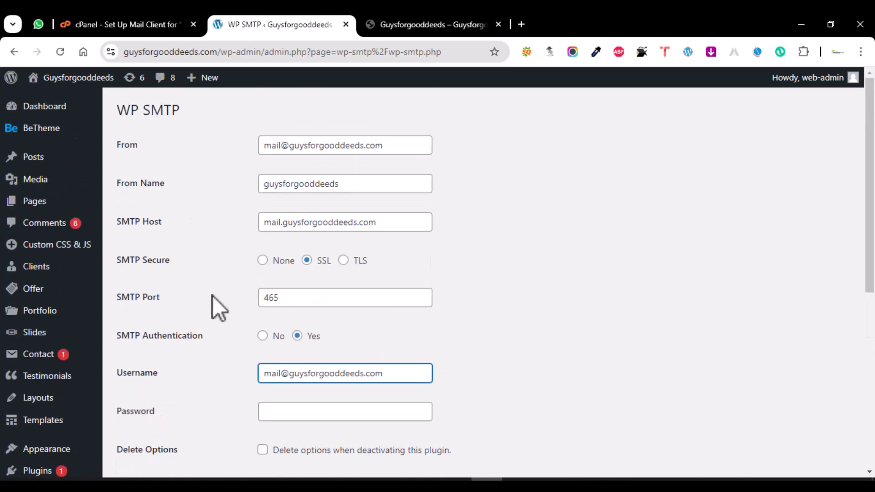
scroll(256, 269, "down", 4)
- Enter the mailbox password in the Password field and save the WP SMTP settings
left_click(284, 221)
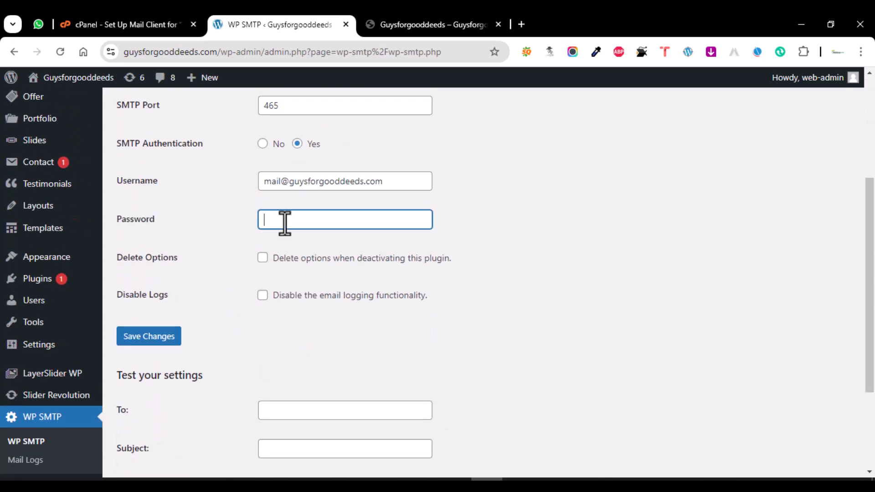
type("••")
scroll(262, 294, "down", 3)
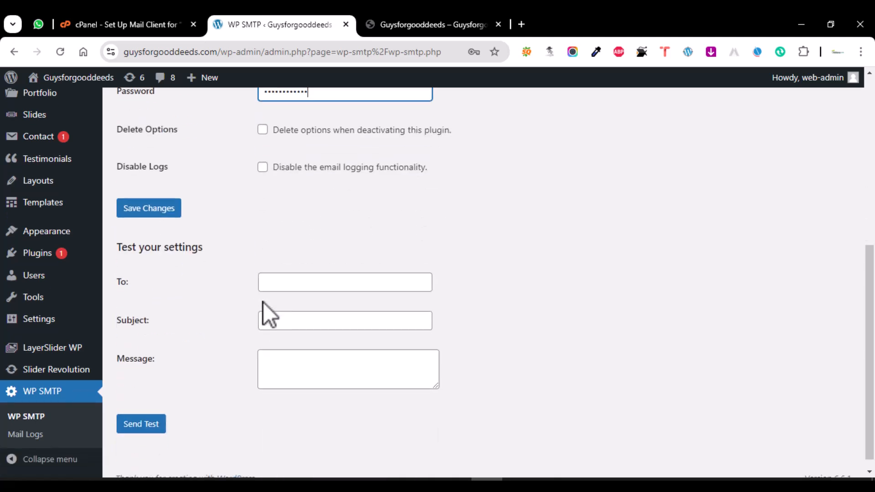
scroll(258, 303, "up", 2)
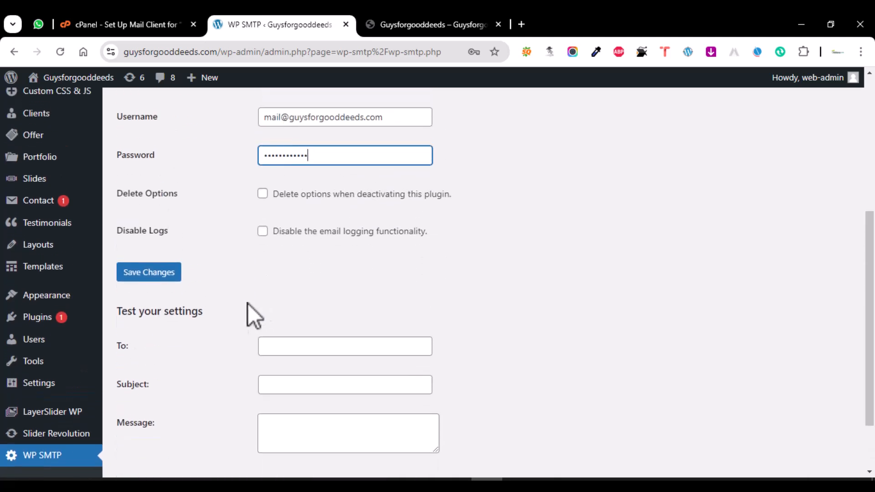
left_click(163, 277)
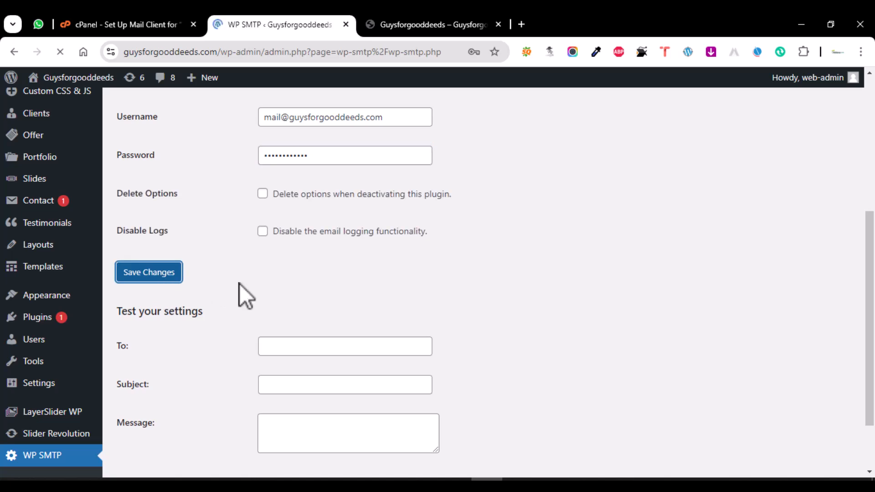
scroll(240, 284, "down", 1)
scroll(240, 284, "down", 7)
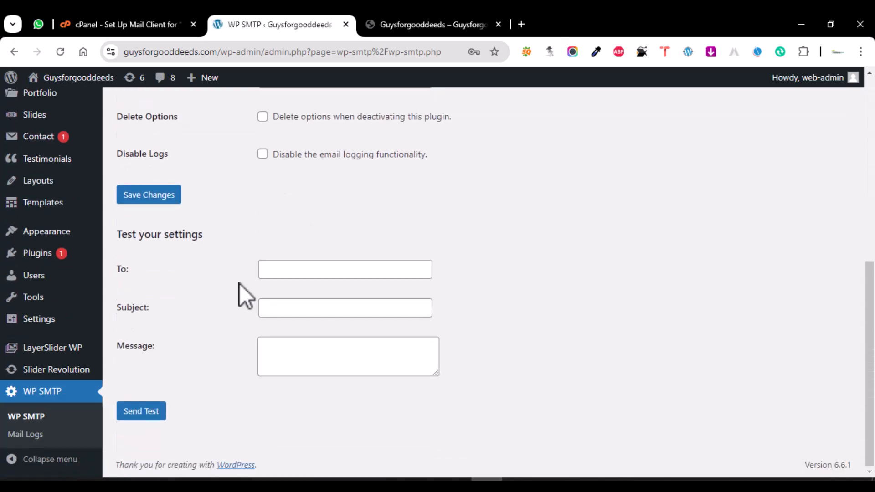
- Enter the site's support mailbox as the test email recipient, correcting the mistyped entry
left_click(286, 269)
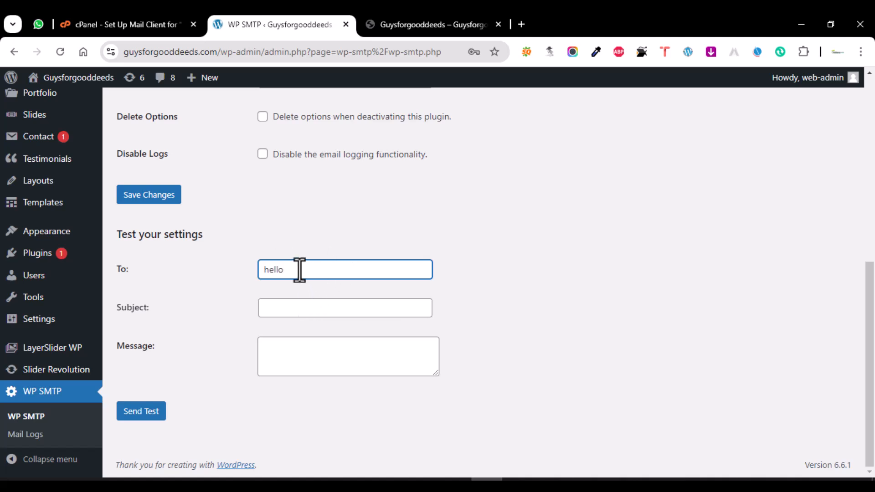
left_click_drag(299, 271, 254, 273)
key("Tab")
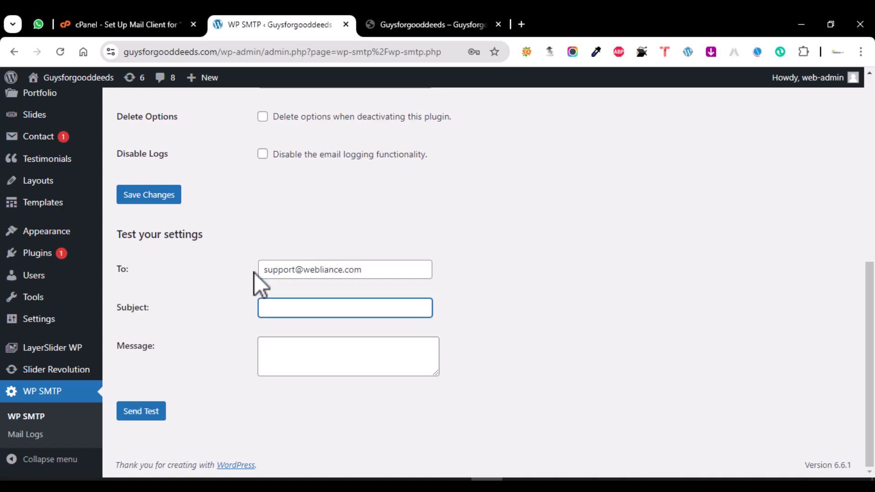
- Send the test email with subject 'test' and message 'hello', confirming 'Message sent!'
type("test")
key("Tab")
type("hello")
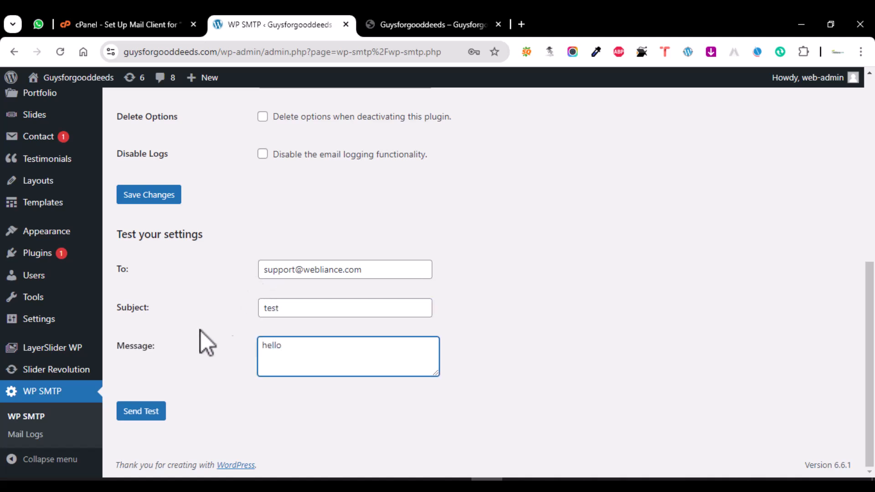
left_click(145, 411)
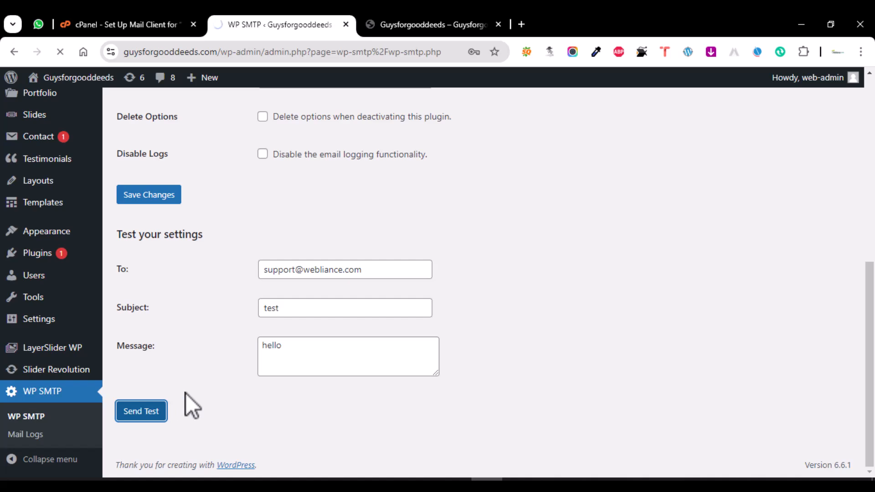
left_click_drag(127, 138, 231, 135)
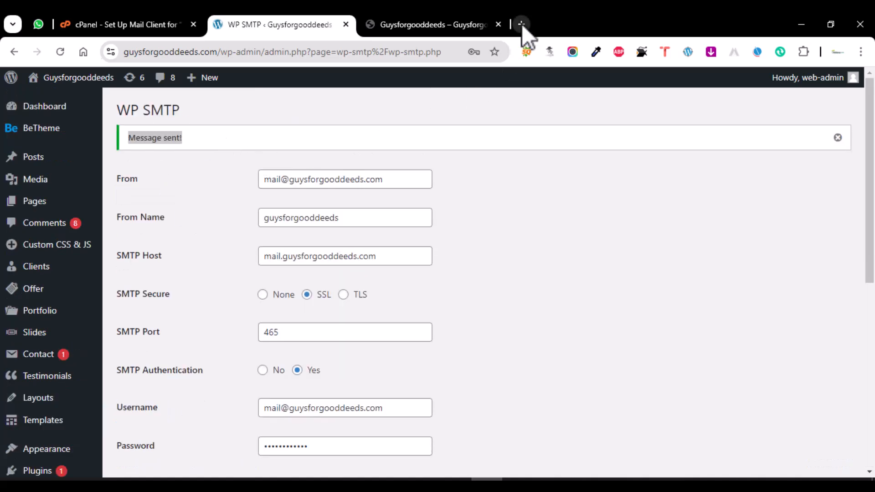
left_click(521, 24)
- Find the 'test' email with body 'hello' in Gmail's Spam folder and highlight it
left_click(396, 275)
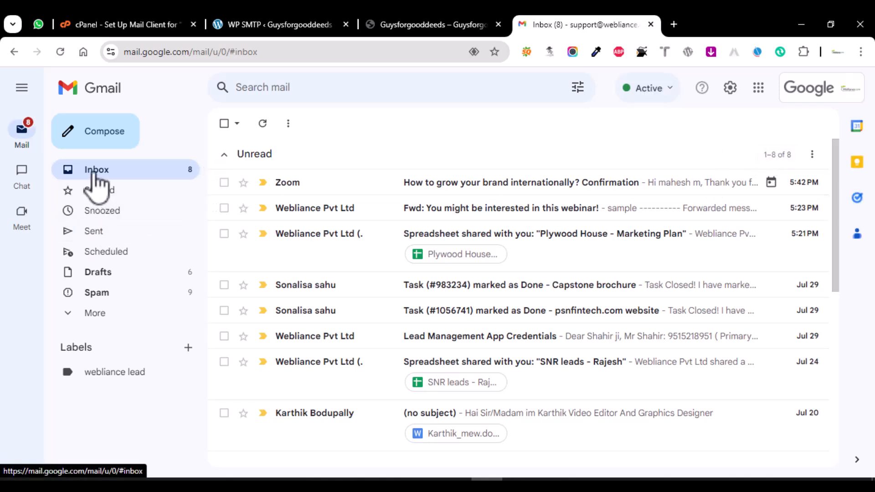
left_click(89, 294)
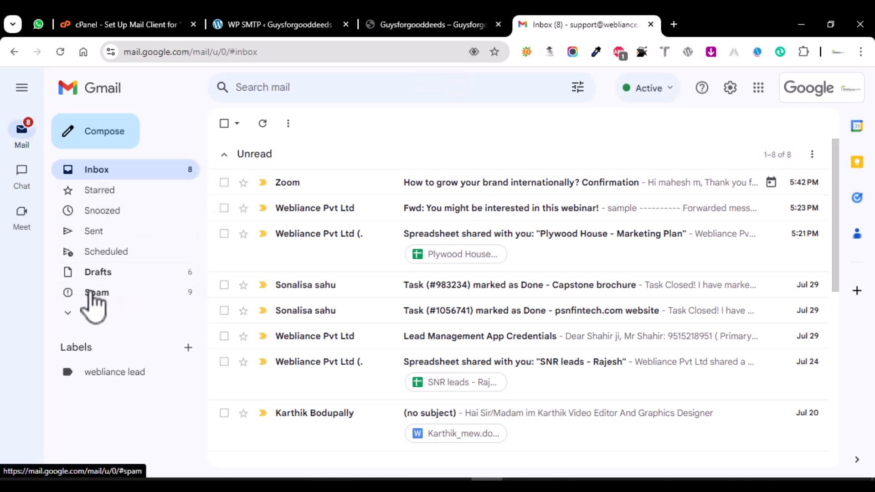
left_click(303, 228)
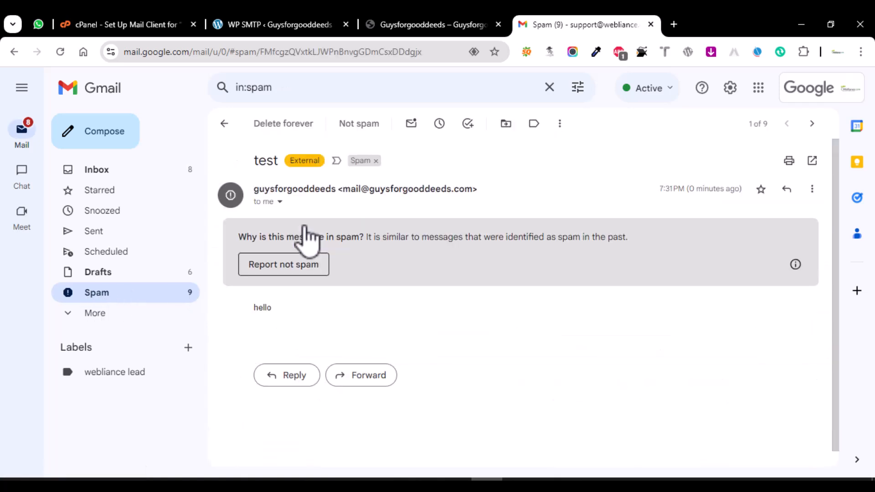
left_click_drag(253, 308, 292, 305)
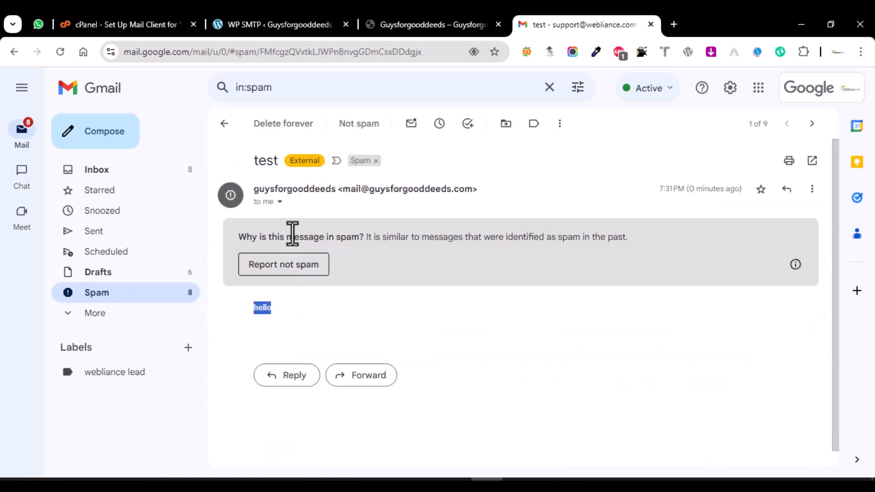
left_click_drag(253, 163, 281, 162)
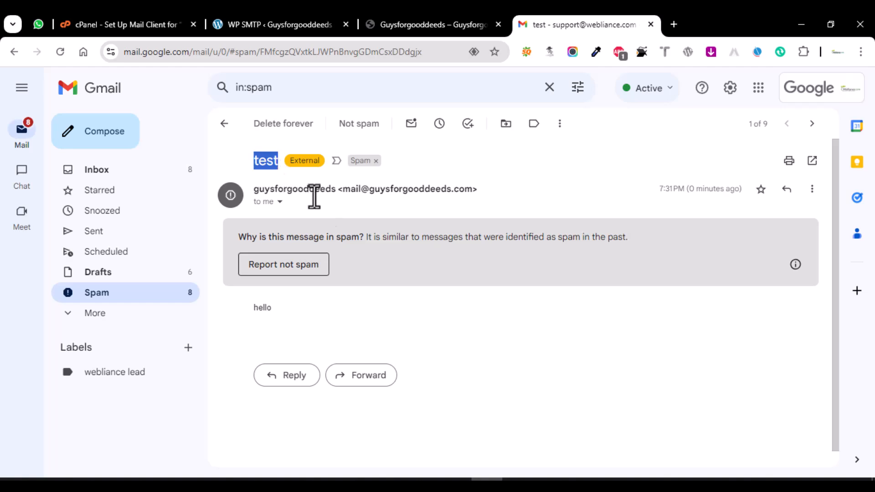
- Resubmit the live site's Inquiry Form and verify 'Thank you for your message. It has been sent.'
left_click(256, 19)
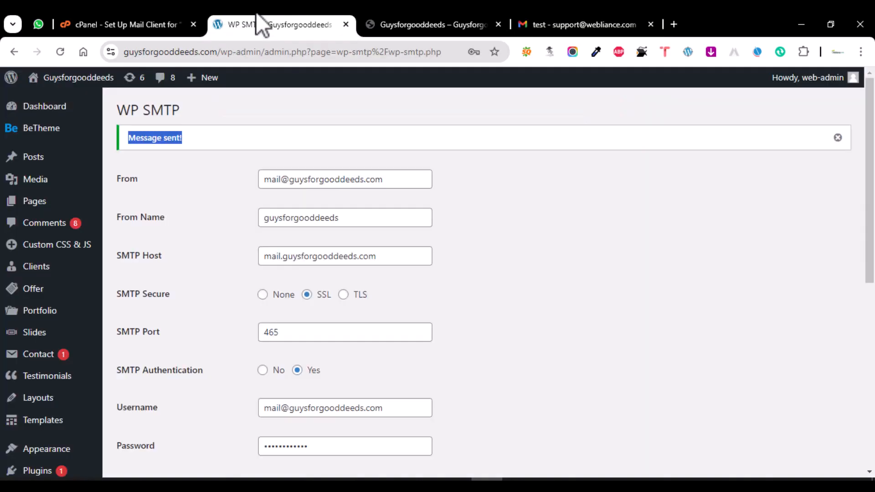
left_click(389, 24)
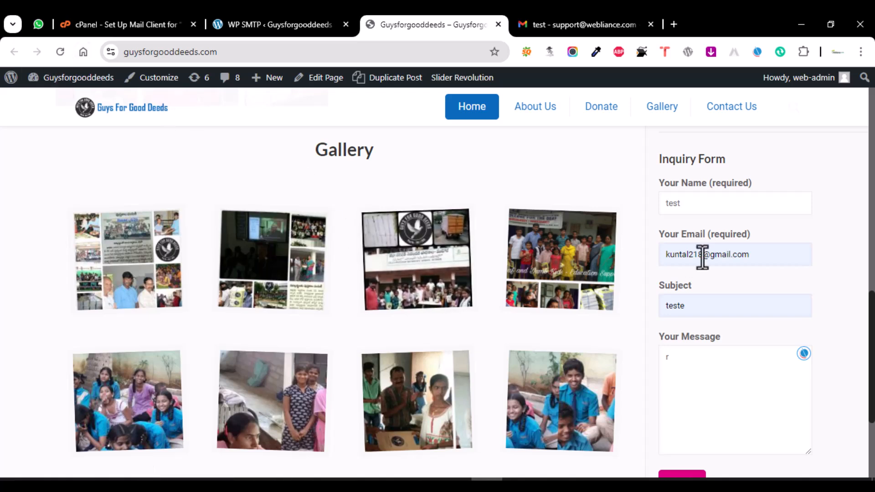
scroll(704, 273, "down", 2)
scroll(704, 274, "down", 1)
left_click(684, 418)
scroll(819, 398, "down", 1)
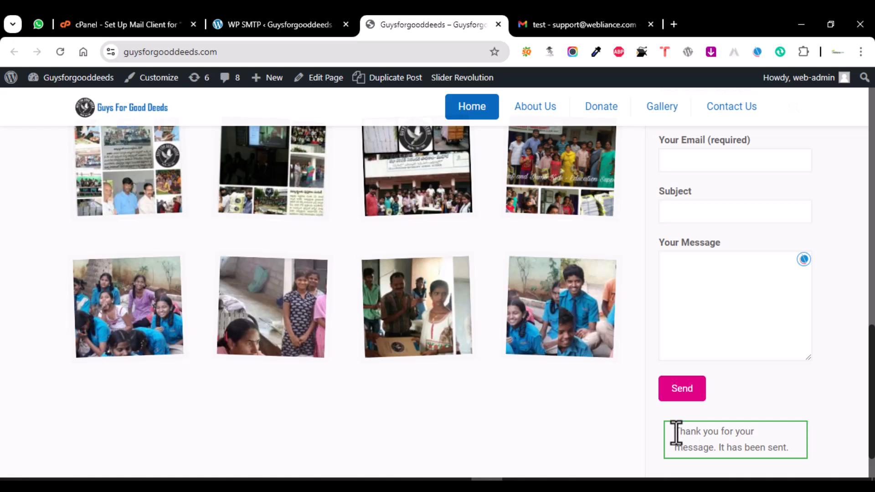
left_click_drag(675, 434, 820, 458)
triple_click(774, 447)
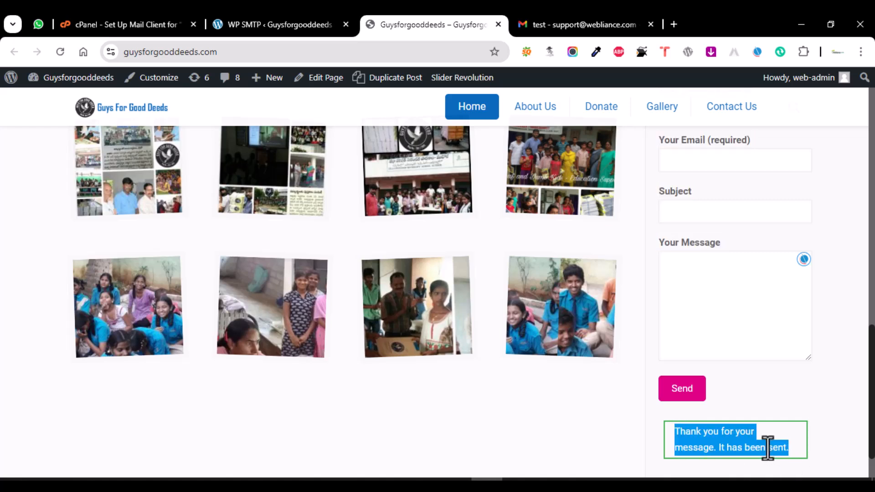
left_click(250, 13)
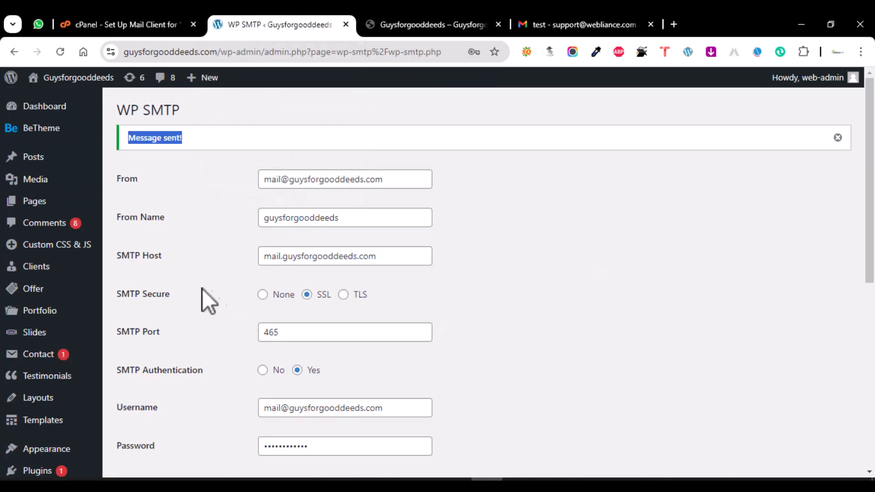
- Review the Mail settings of Contact form 1 in Contact Form 7
scroll(80, 273, "down", 1)
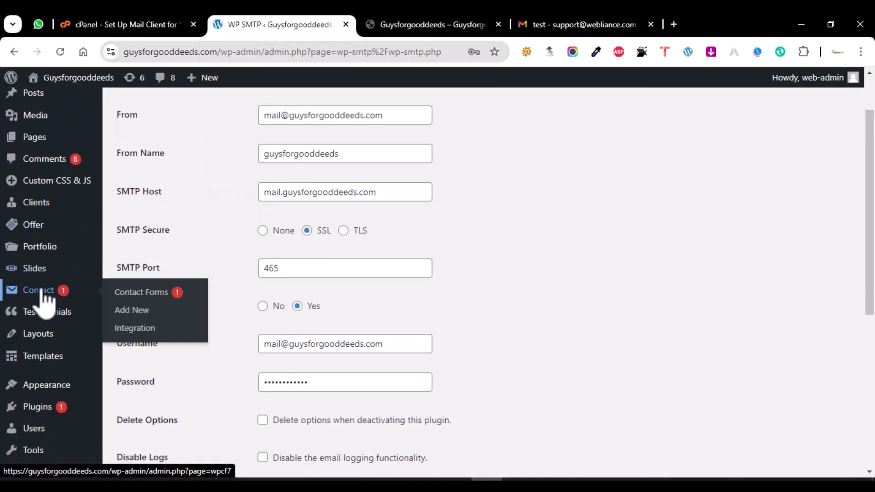
left_click(41, 294)
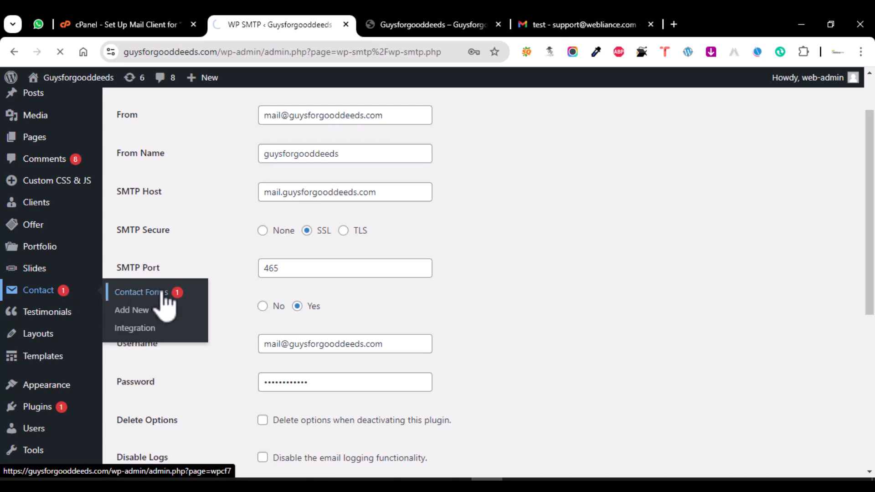
scroll(167, 304, "down", 3)
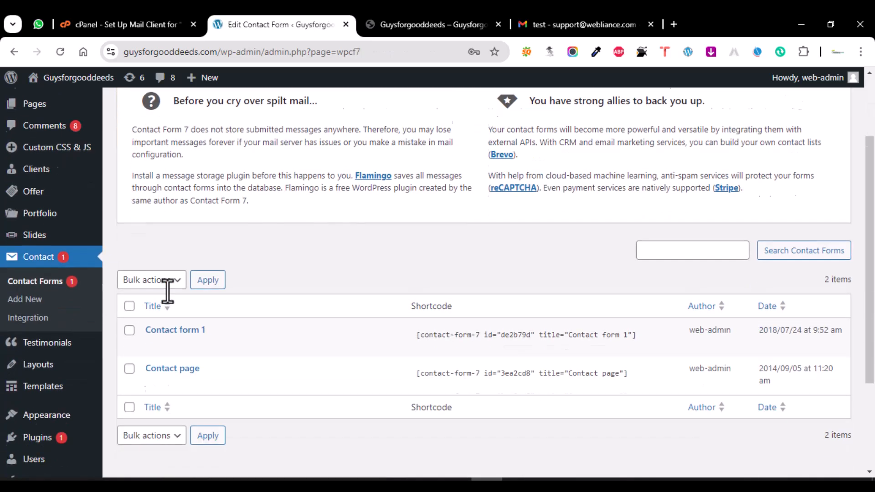
left_click(152, 314)
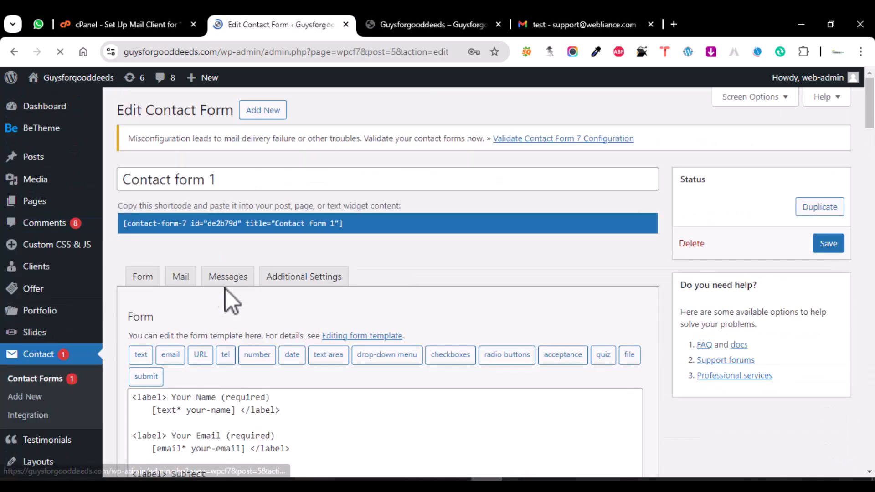
left_click(181, 278)
scroll(252, 289, "down", 3)
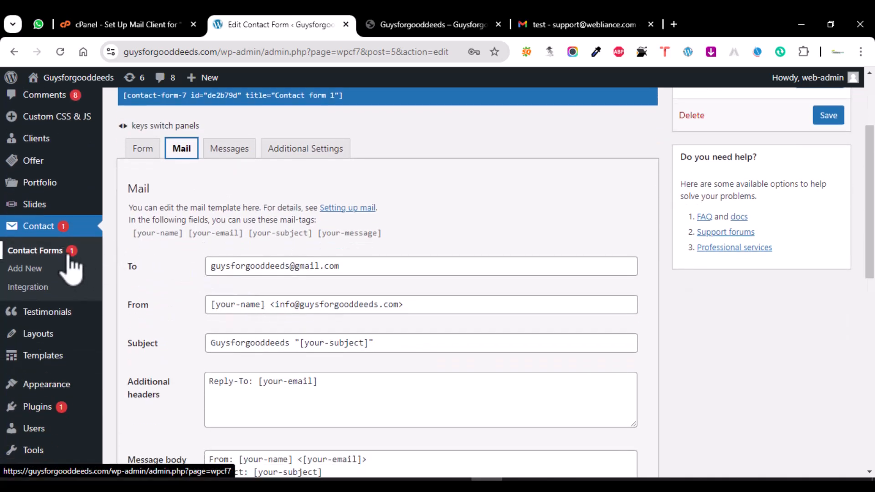
- Review the Mail settings of the Contact page form
left_click(46, 230)
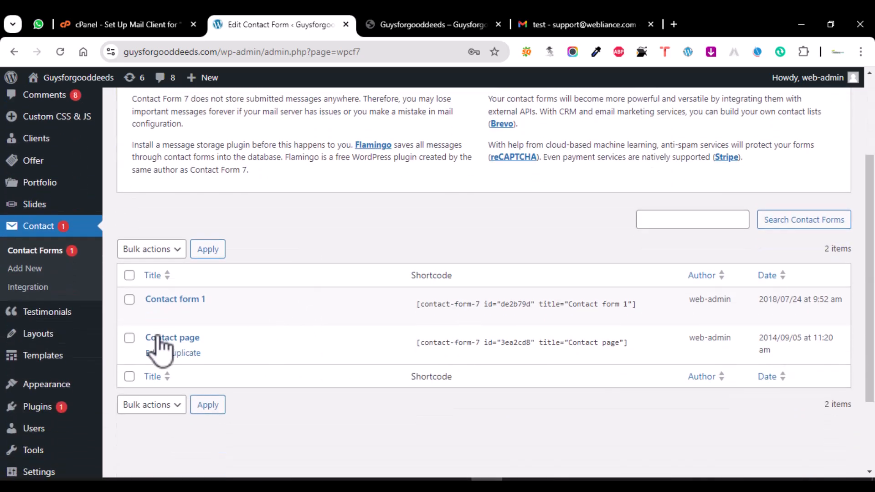
left_click(158, 340)
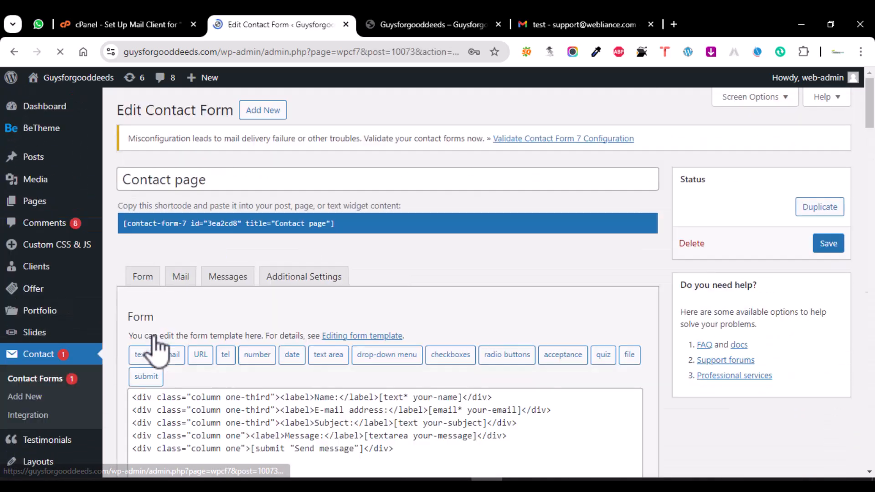
left_click(181, 277)
scroll(210, 297, "down", 3)
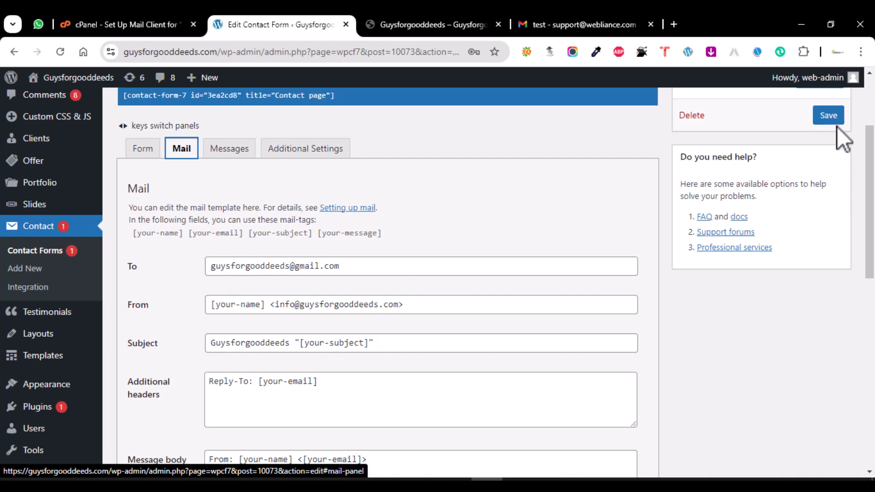
- On the site's Contact Us page, autofill the Your Name and Your Email fields
left_click(433, 25)
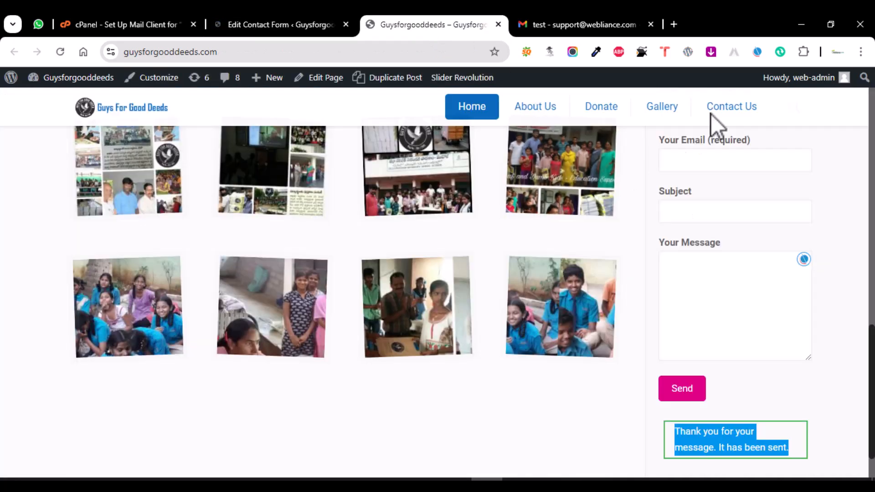
left_click(693, 111)
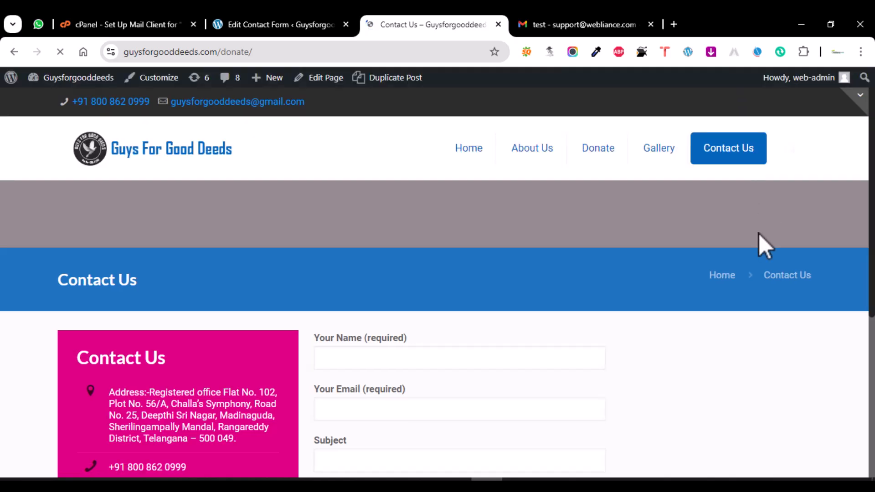
scroll(759, 234, "down", 4)
left_click(365, 206)
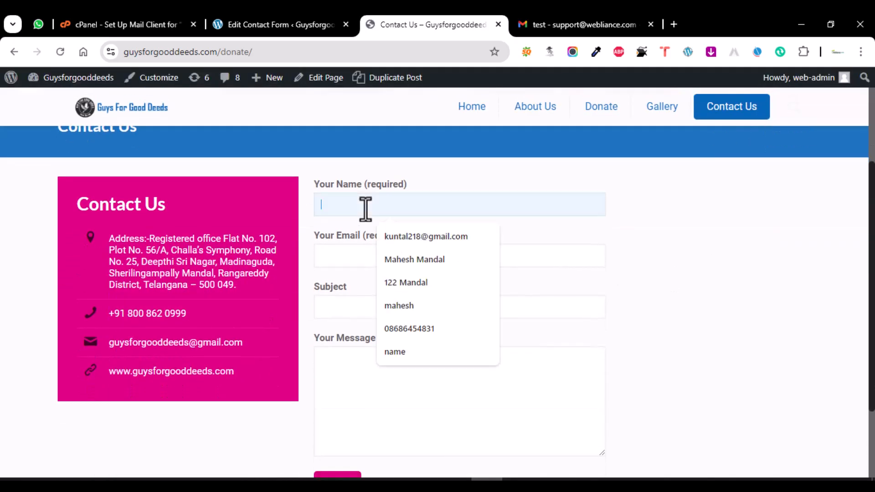
left_click(404, 236)
left_click(355, 255)
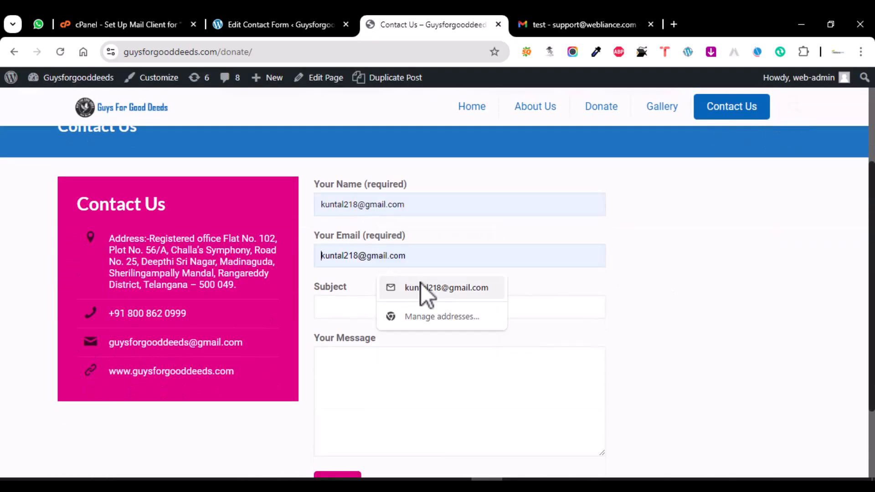
left_click(421, 283)
- Send the form with subject 'teste' and message 'test', confirming it was sent
left_click(351, 307)
type("ste")
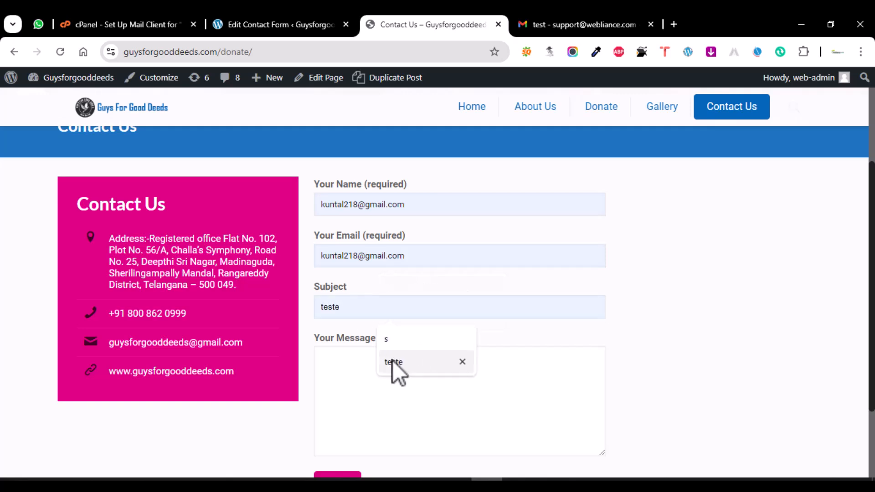
left_click(392, 360)
left_click(377, 363)
type("test")
scroll(377, 360, "down", 2)
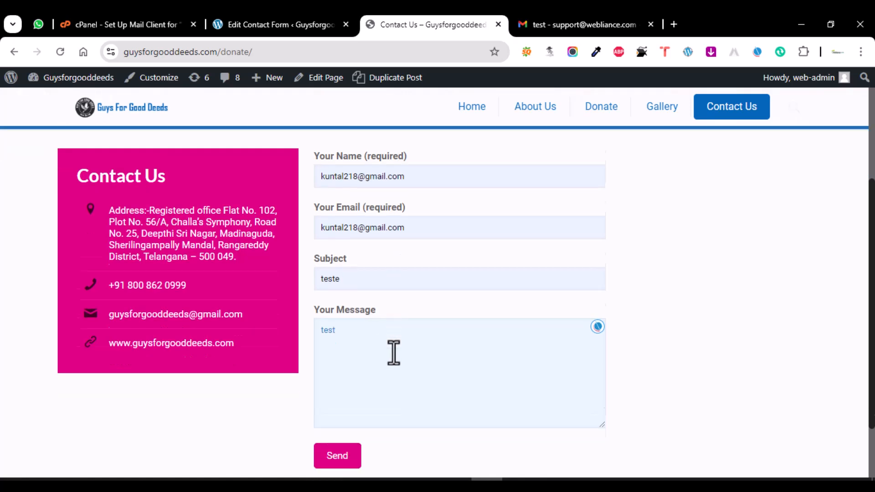
left_click(341, 410)
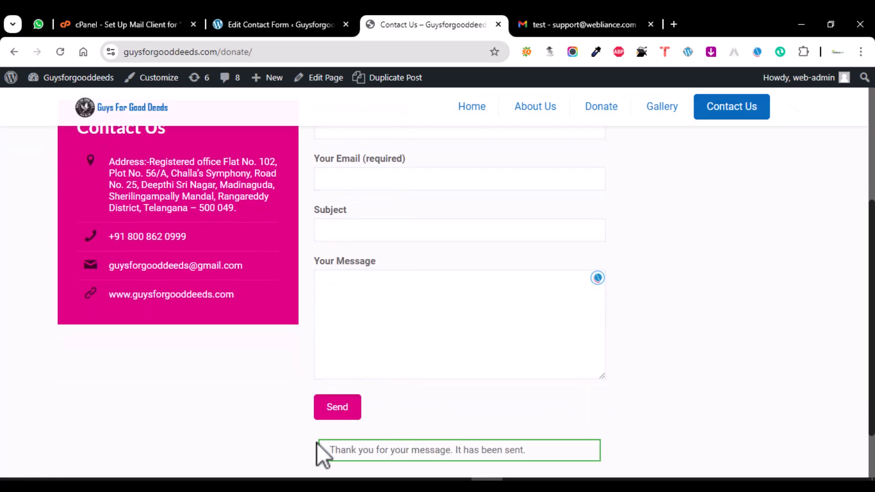
left_click_drag(329, 450, 599, 457)
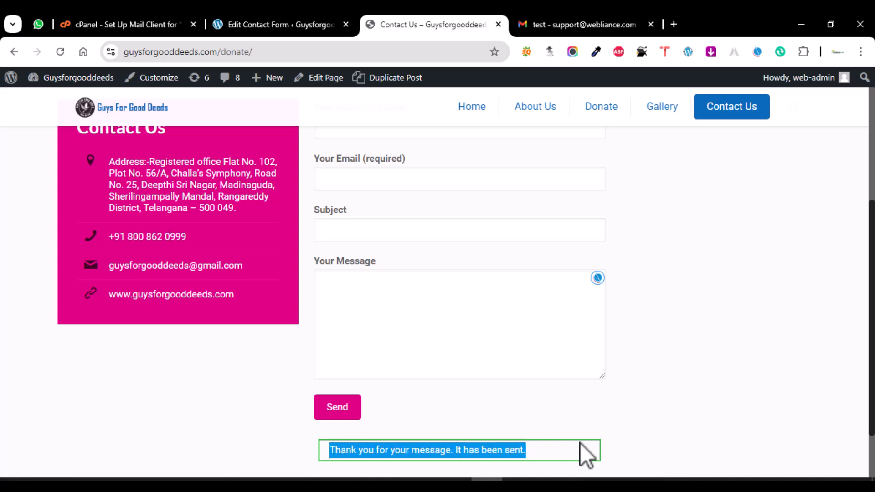